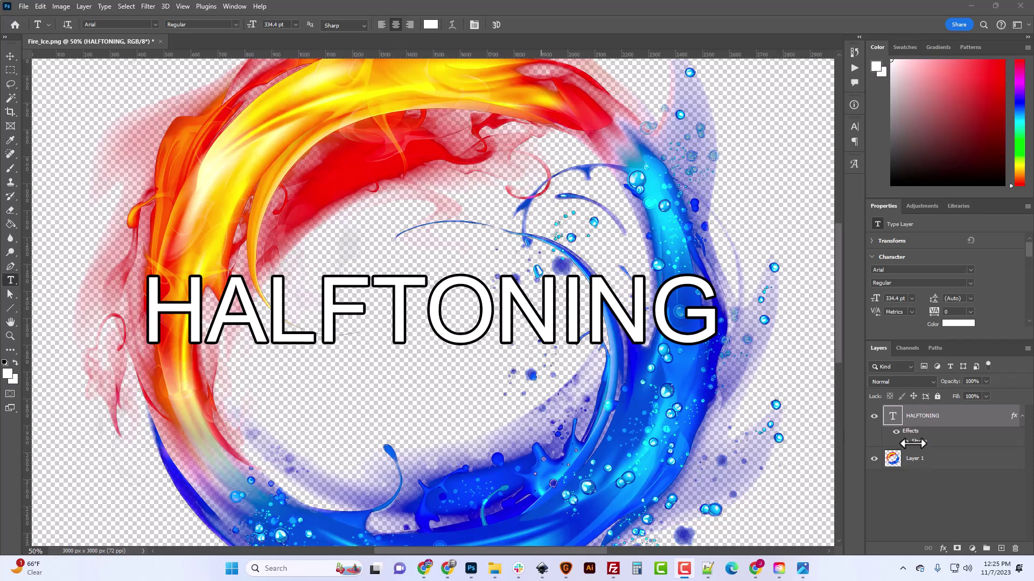
Step: Rasterize the HALFTONING type layer and merge it down into Layer 1
right_click(919, 417)
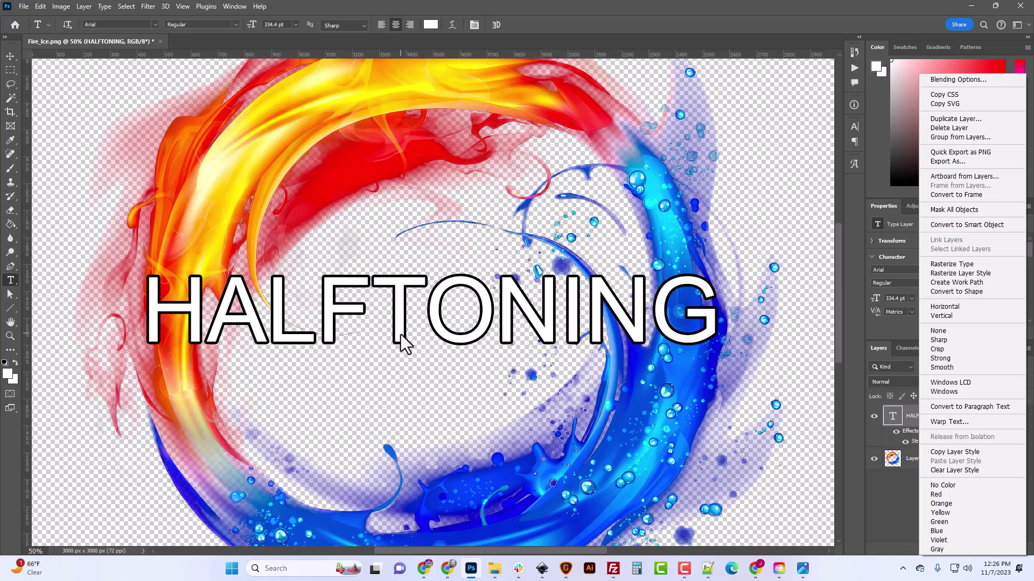
click(852, 5)
right_click(921, 417)
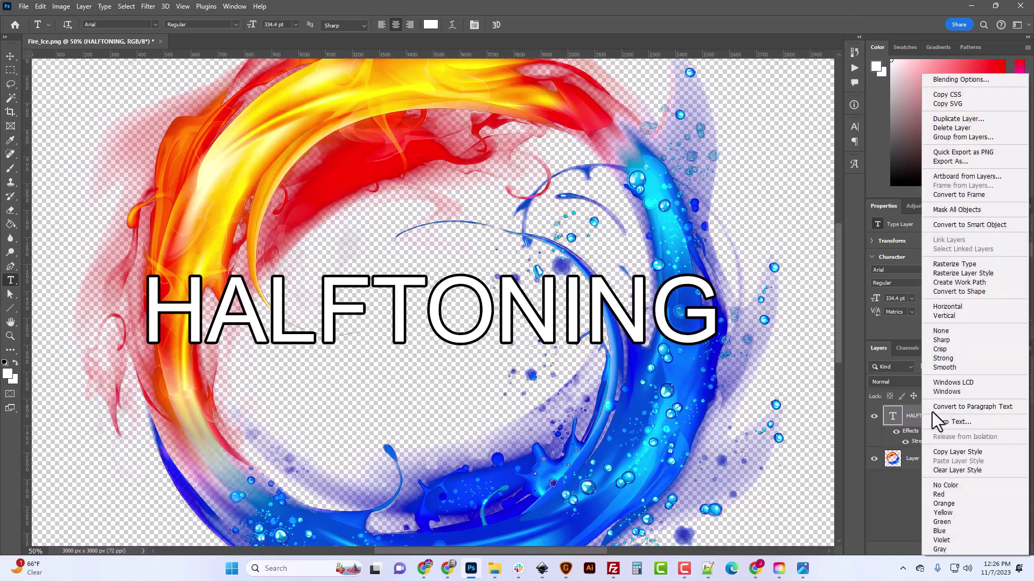
click(941, 262)
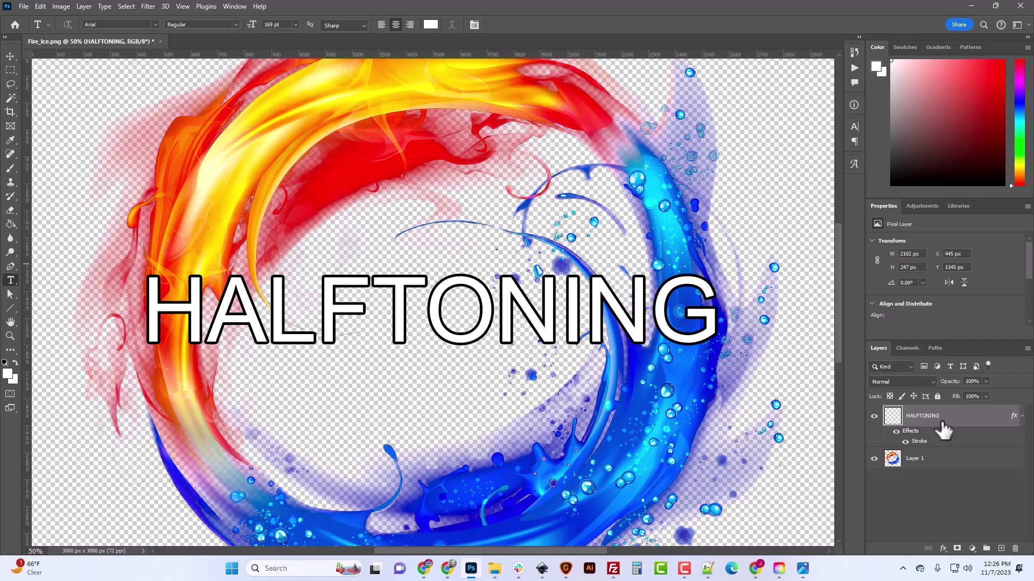
key(ctrl+e)
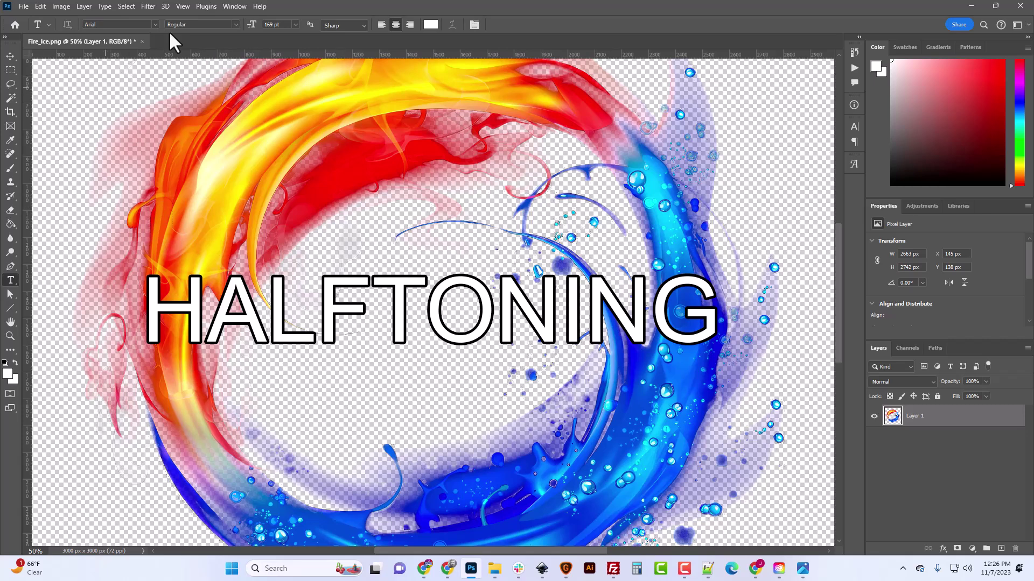
Step: With resampling off, set the image resolution to 300 pixels/inch
click(60, 6)
click(78, 90)
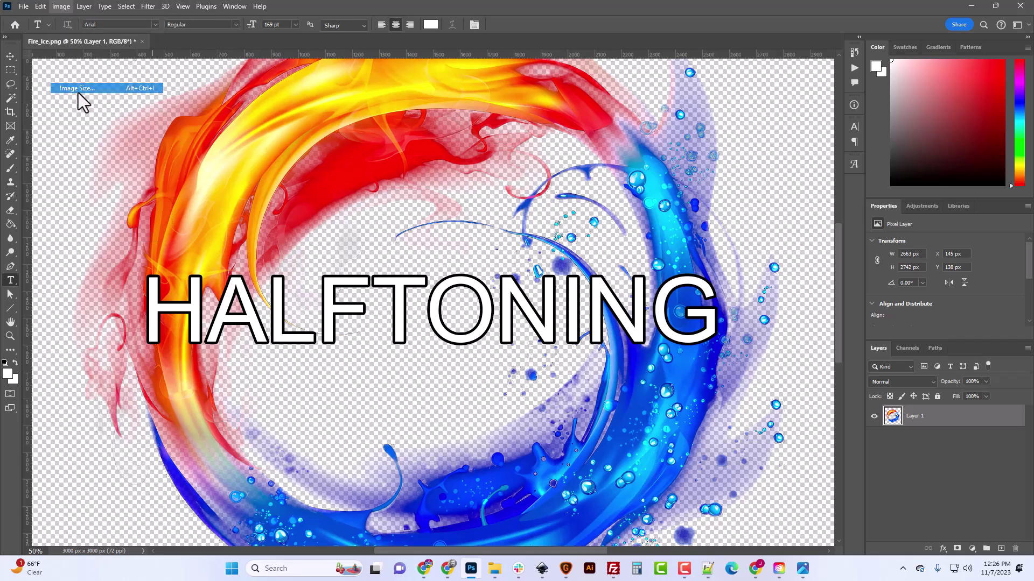
click(411, 295)
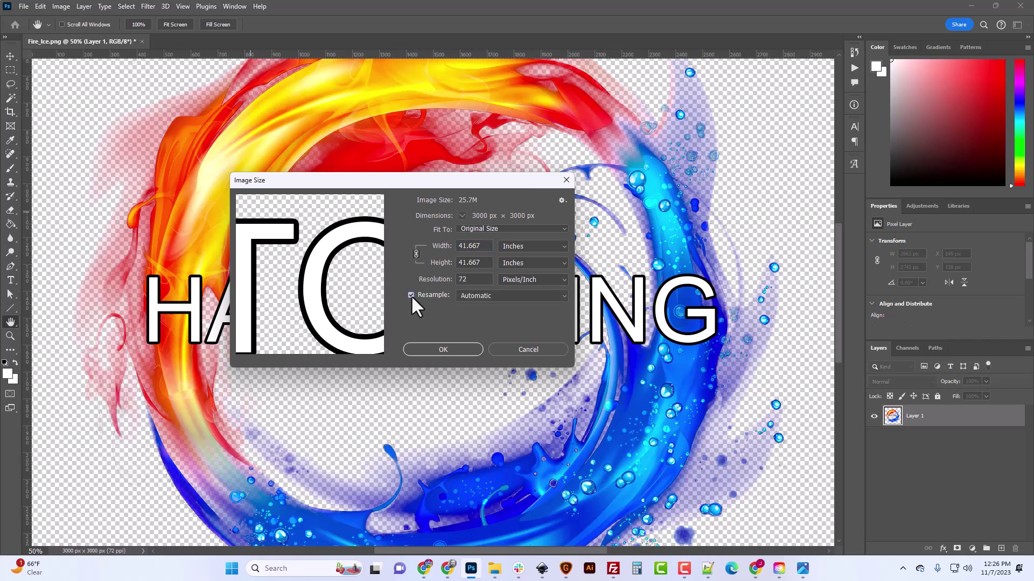
click(507, 248)
click(516, 266)
click(410, 295)
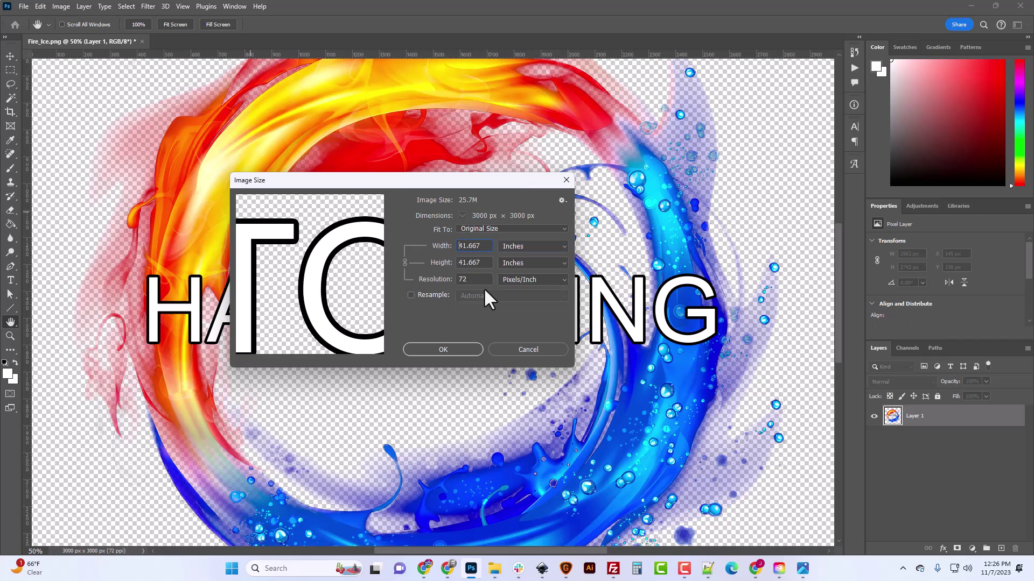
double_click(466, 279)
text(300)
click(452, 350)
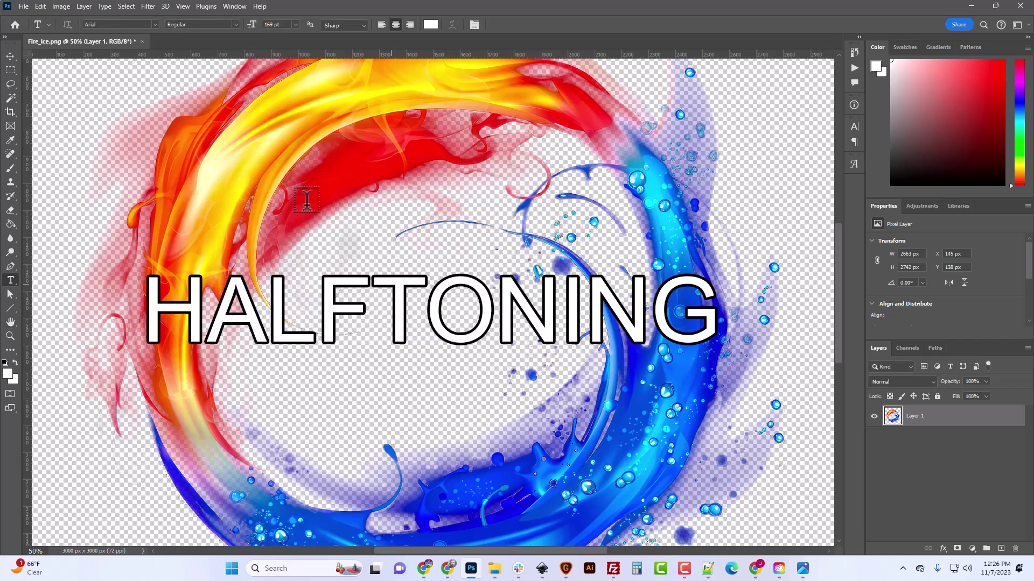
Step: Re-enable Resample in Image Size with pixel units and check the 3000 × 3000 px dimensions
click(65, 9)
click(90, 91)
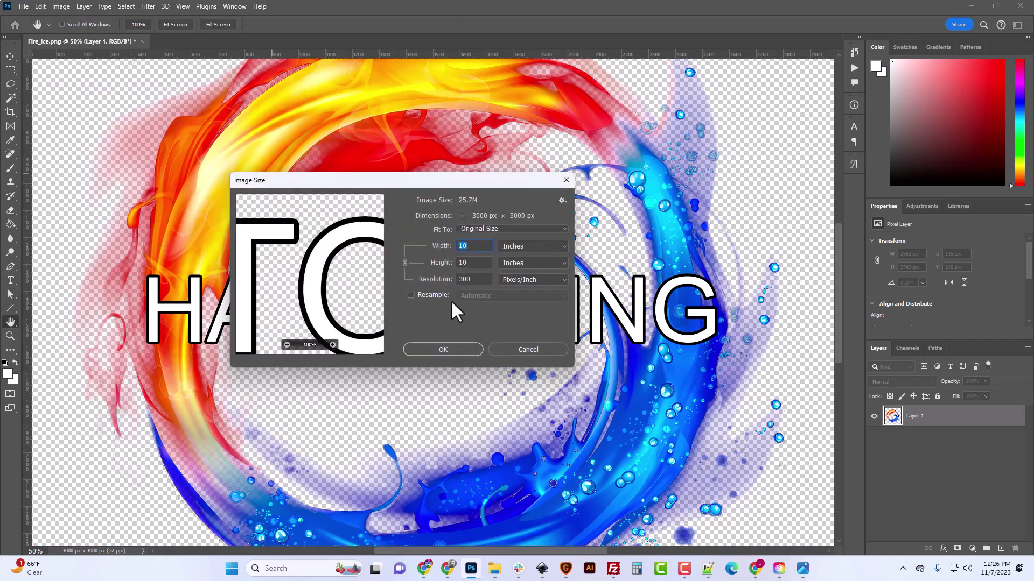
click(410, 295)
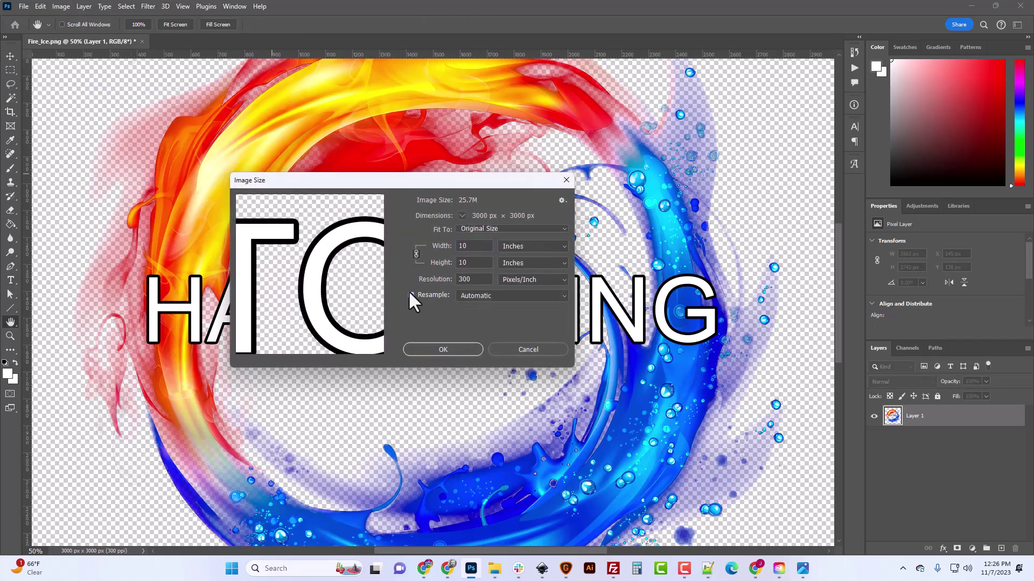
click(534, 246)
click(528, 266)
click(451, 247)
click(442, 264)
Step: Confirm the image size and save a copy as Fire_Ice_resized.png with default PNG options
click(444, 349)
click(24, 6)
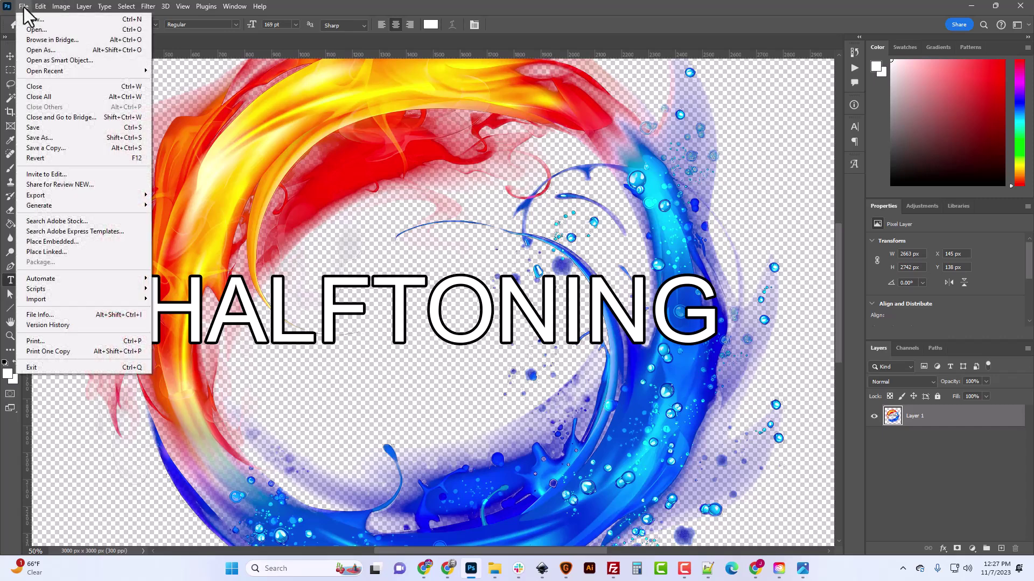
click(39, 138)
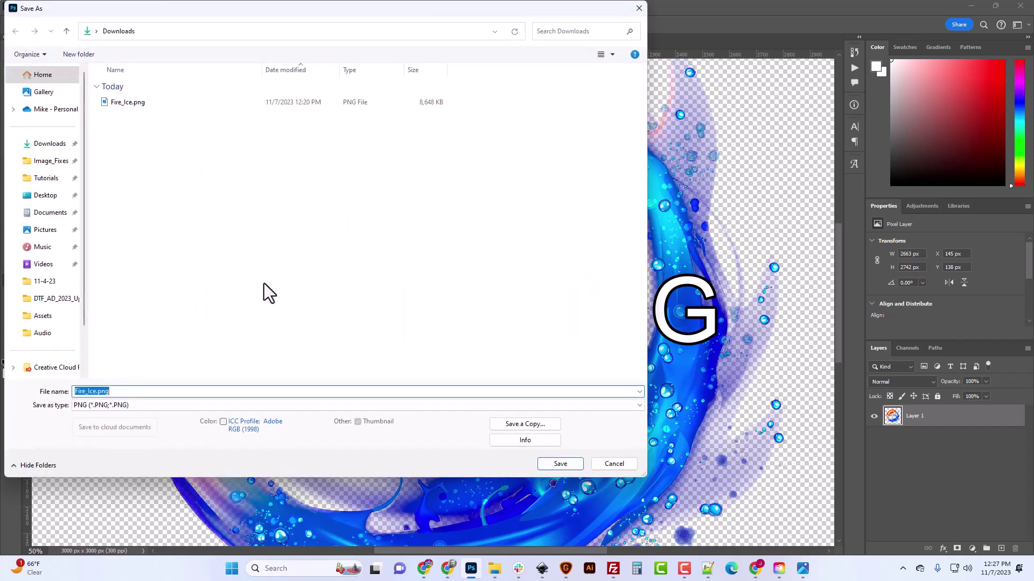
click(89, 392)
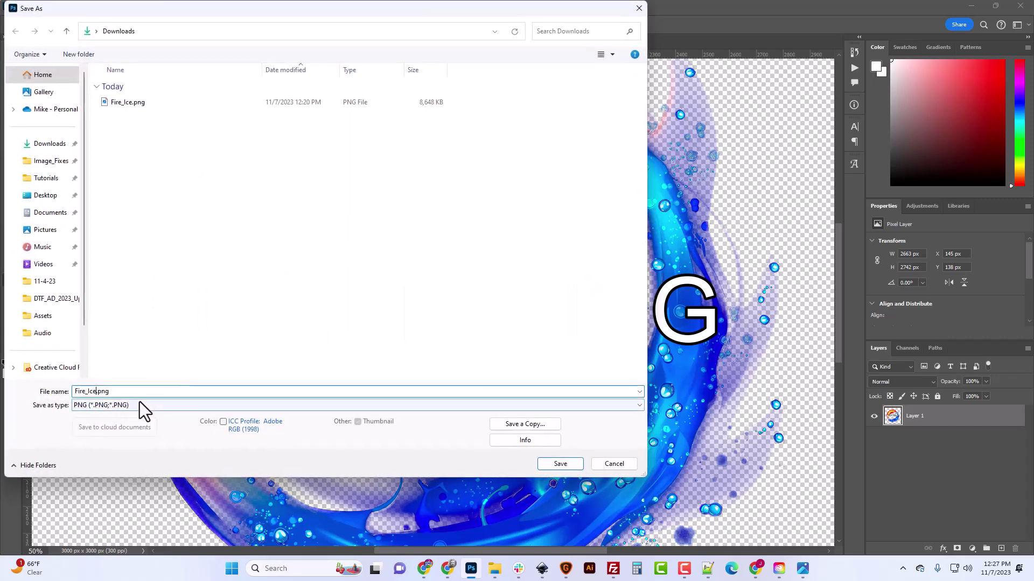
text(_resized)
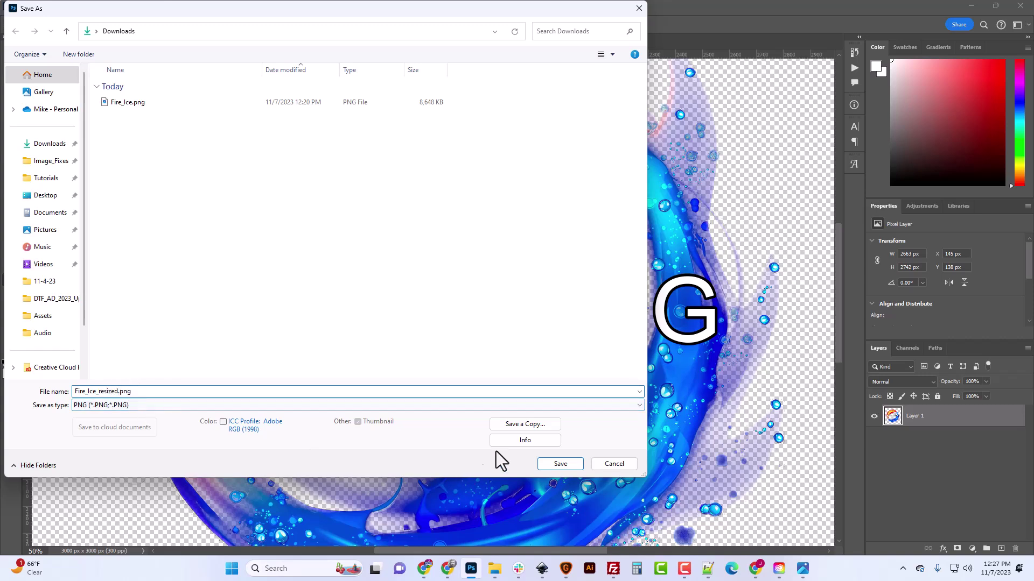
click(562, 465)
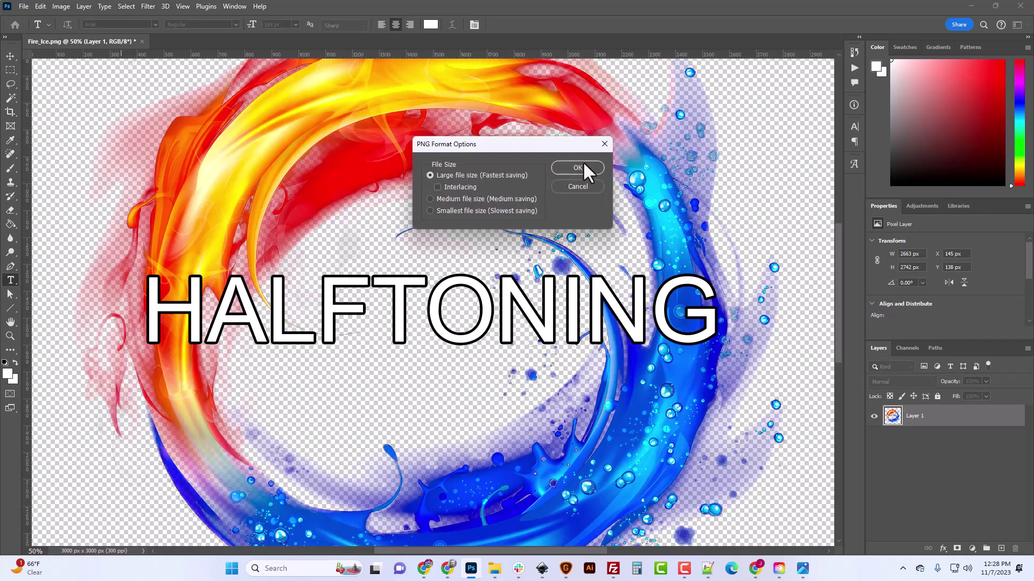
click(584, 167)
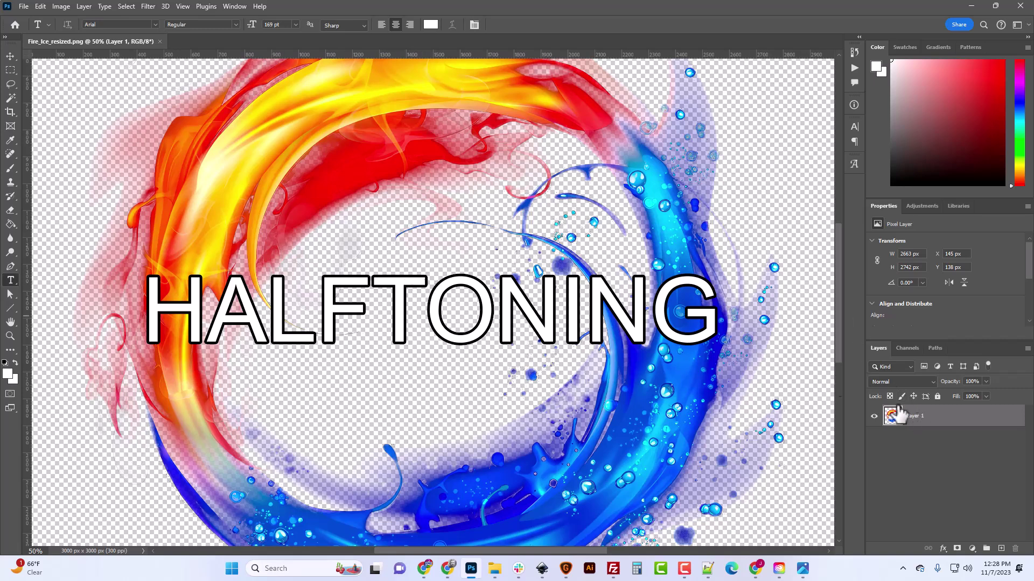
Step: Convert the image to Grayscale mode
click(61, 6)
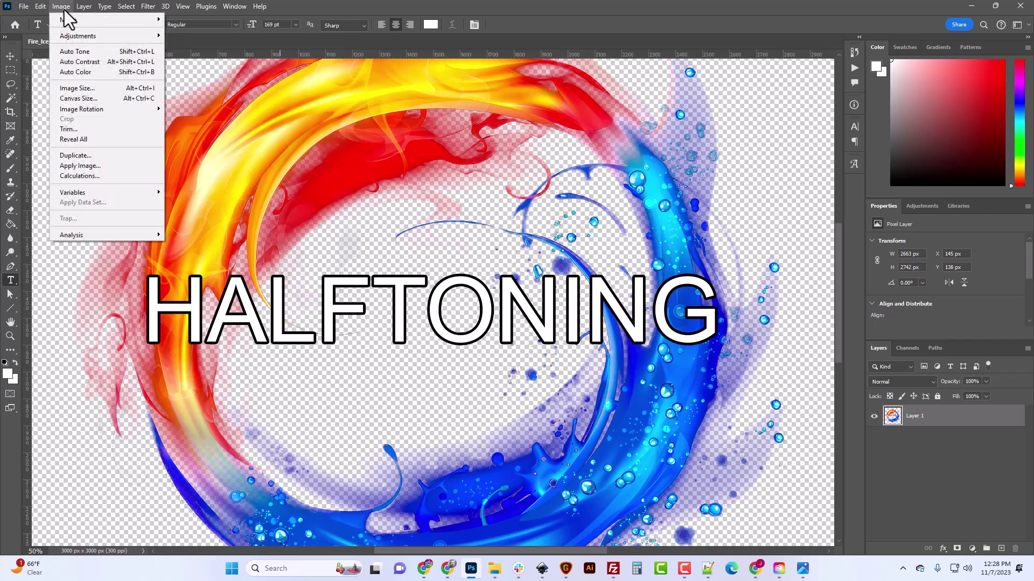
mouse_move(64, 21)
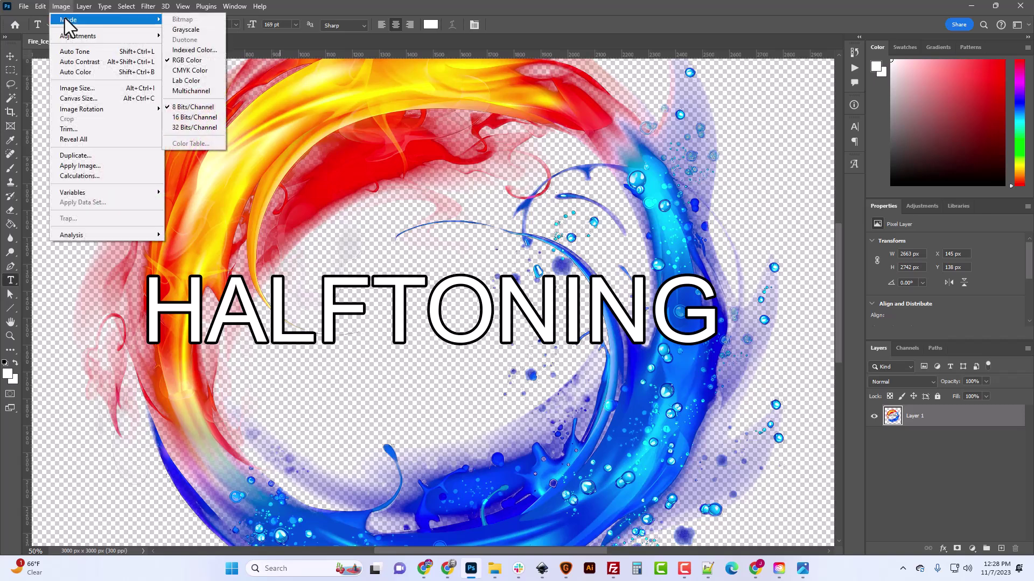
click(187, 30)
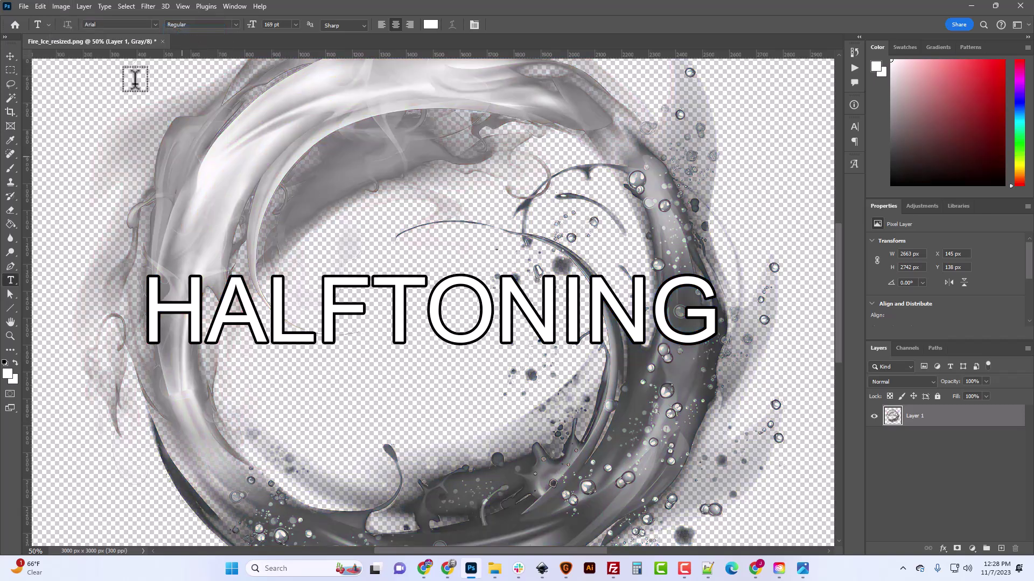
Step: Set up a Levels adjustment with the output black level raised to 2
click(61, 7)
mouse_move(84, 37)
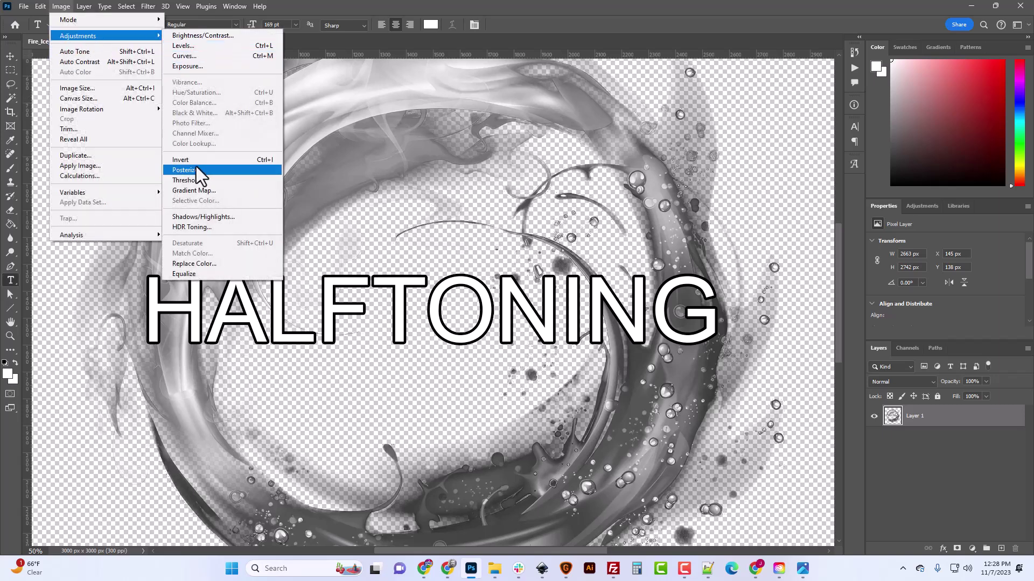
click(183, 46)
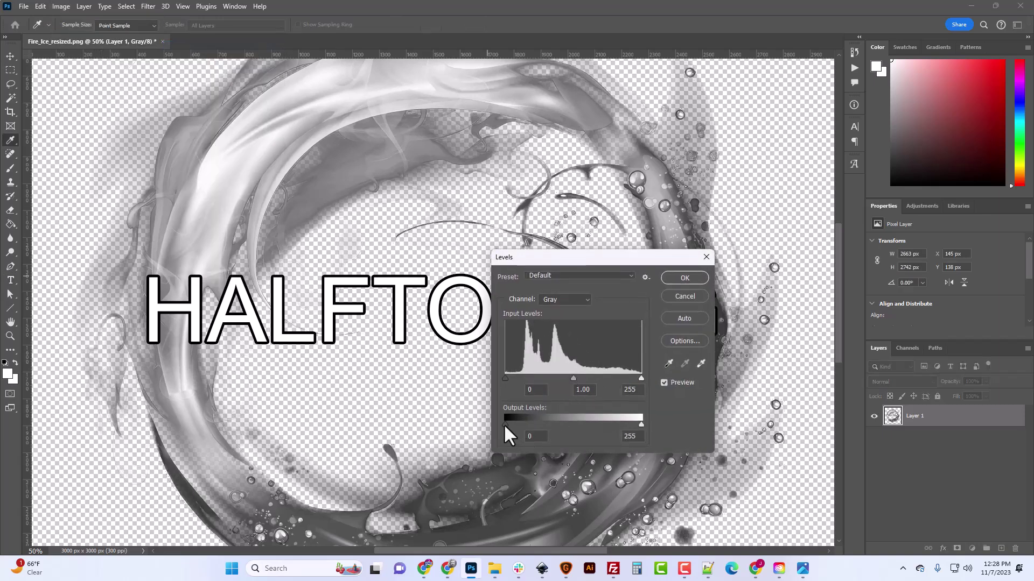
drag(505, 425, 506, 425)
double_click(529, 437)
Step: Apply Levels, then set Exposure to +20.00 so the swirl turns nearly white
click(684, 277)
key(t)
click(61, 6)
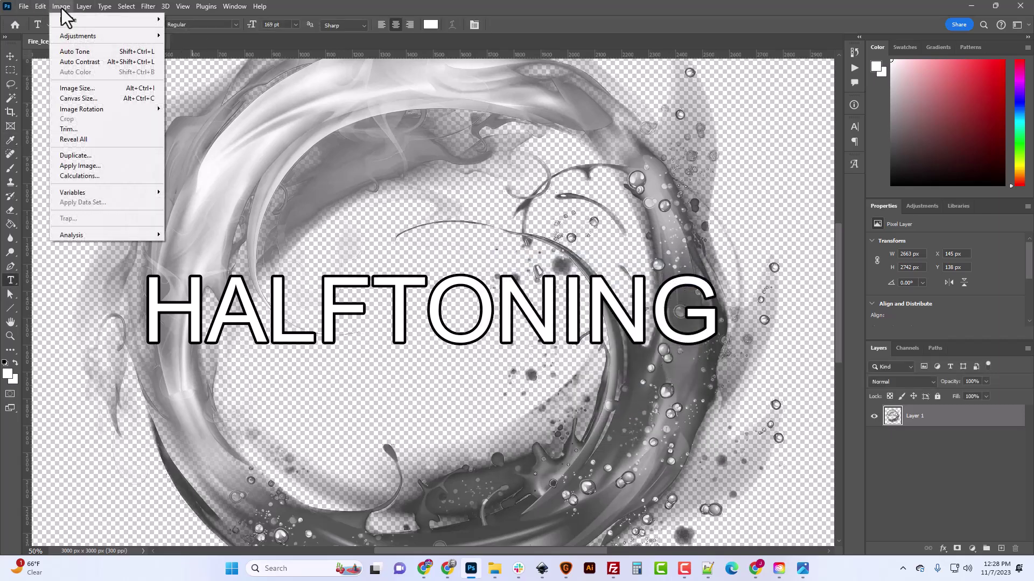
mouse_move(88, 34)
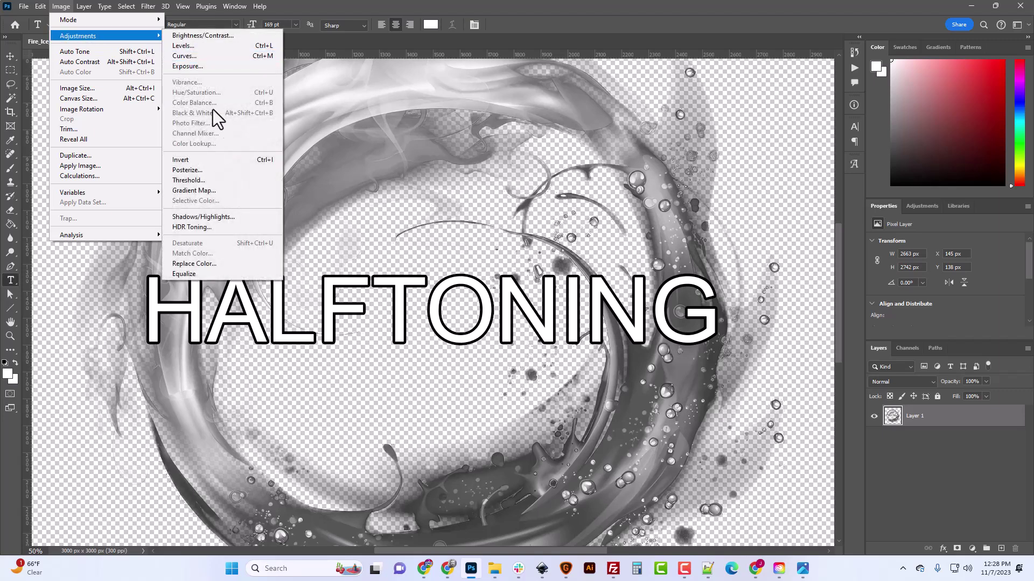
click(189, 66)
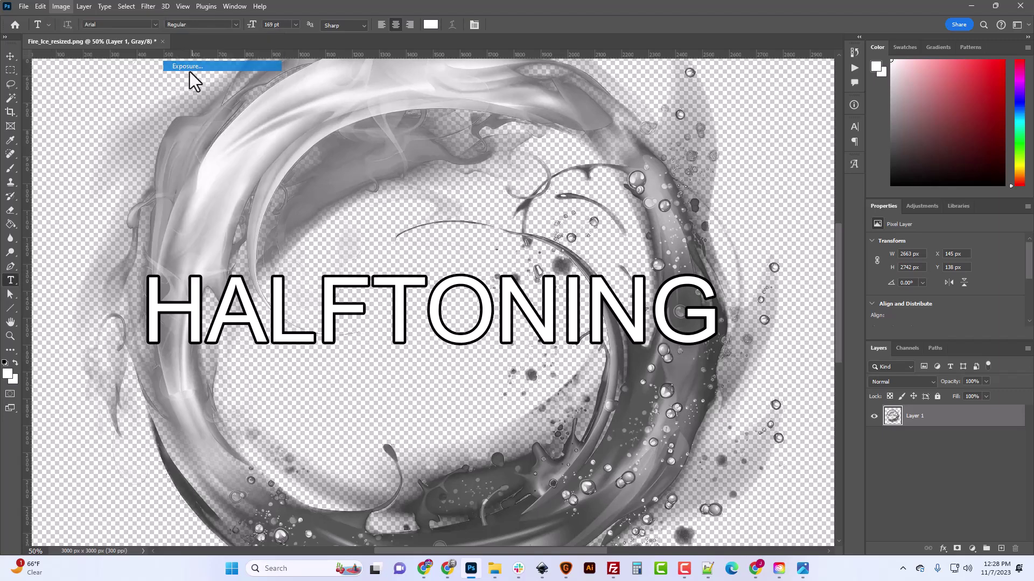
drag(580, 247, 652, 257)
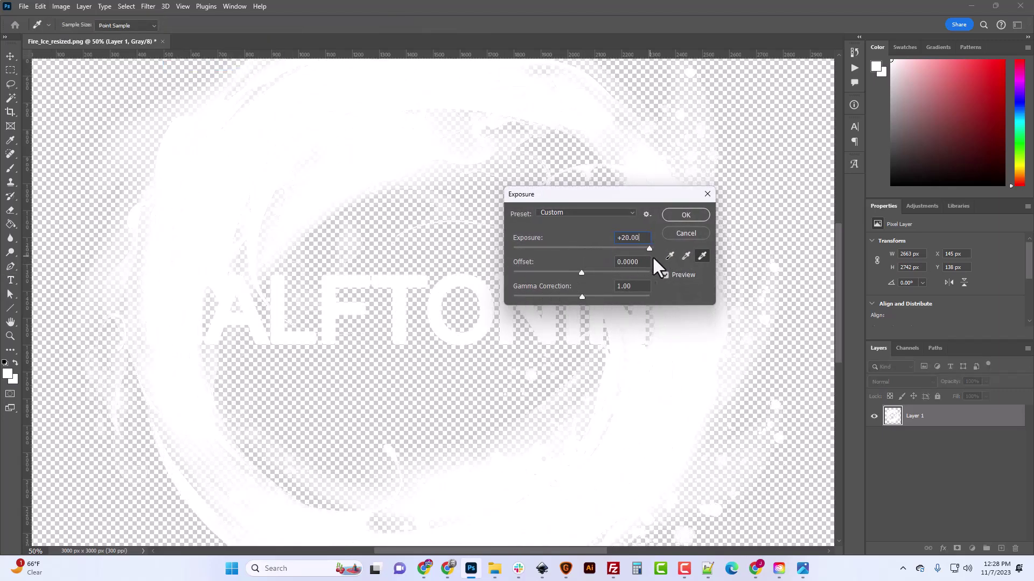
click(706, 263)
Step: Apply the exposure and place a black (000000) Solid Color fill layer beneath Layer 1
click(696, 214)
key(t)
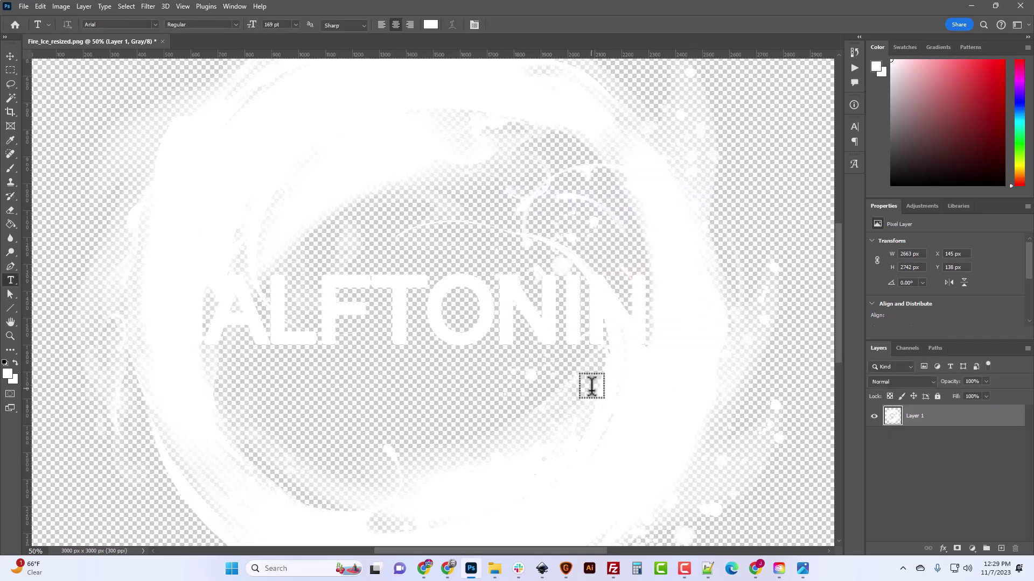
click(972, 548)
click(968, 353)
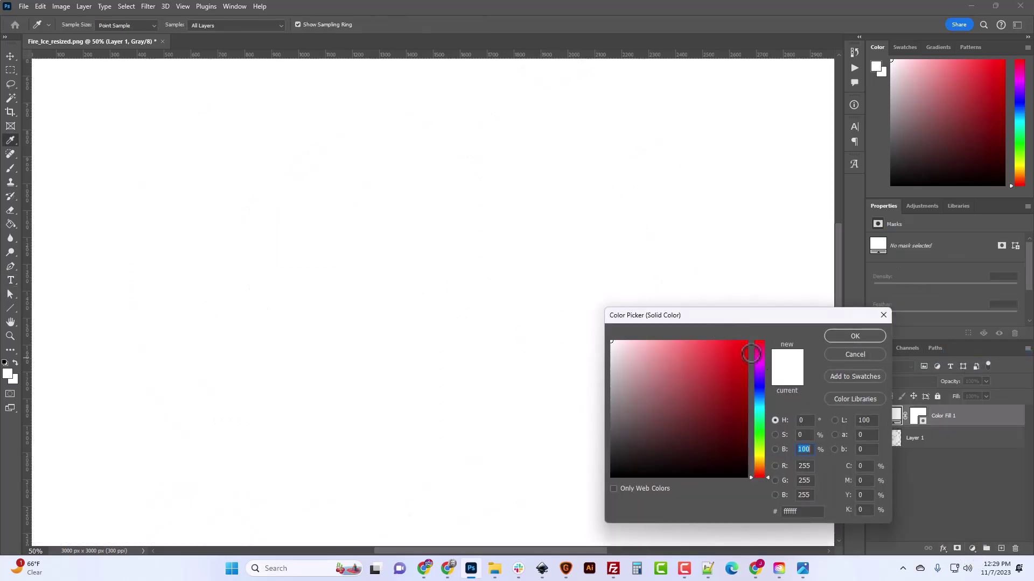
drag(691, 433, 535, 545)
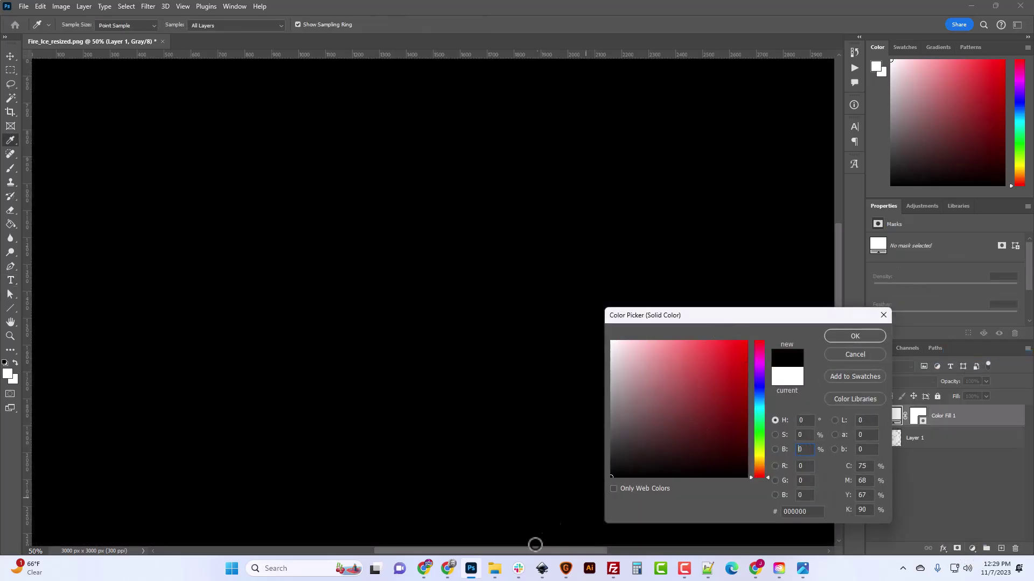
click(864, 334)
drag(939, 427, 946, 466)
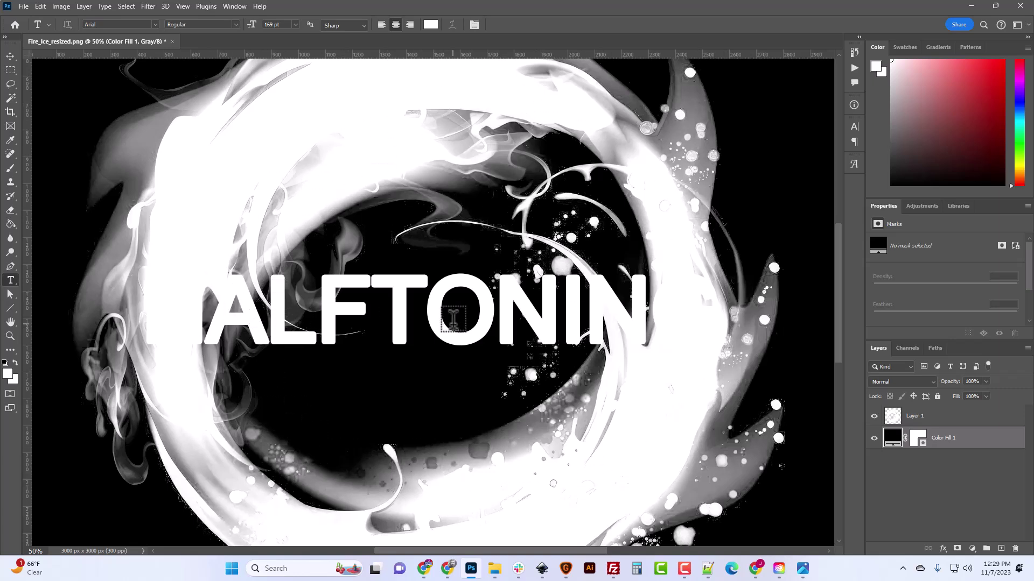
Step: Start converting the image to Bitmap mode, flattening the layers
click(59, 7)
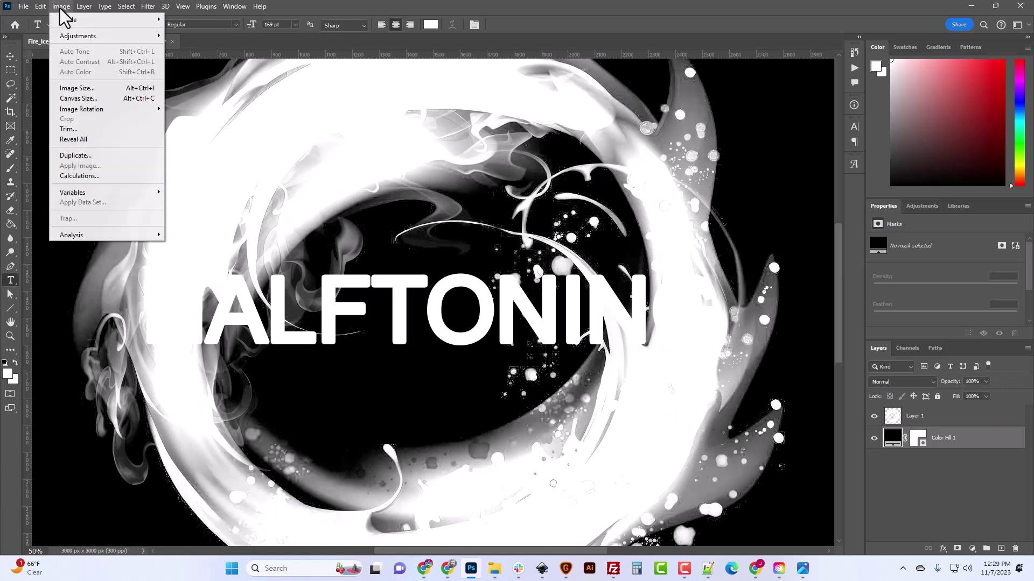
mouse_move(65, 25)
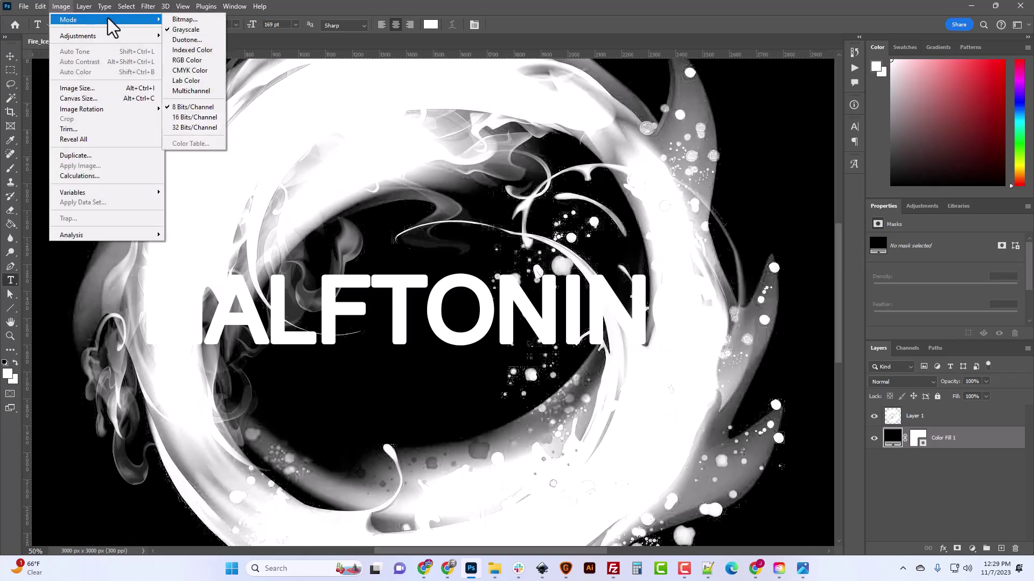
click(182, 20)
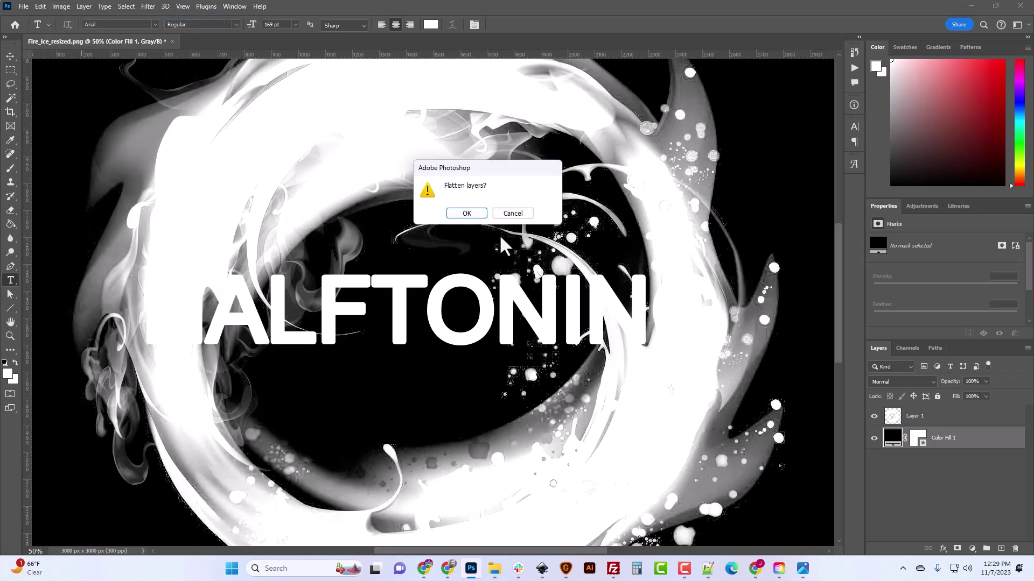
click(466, 213)
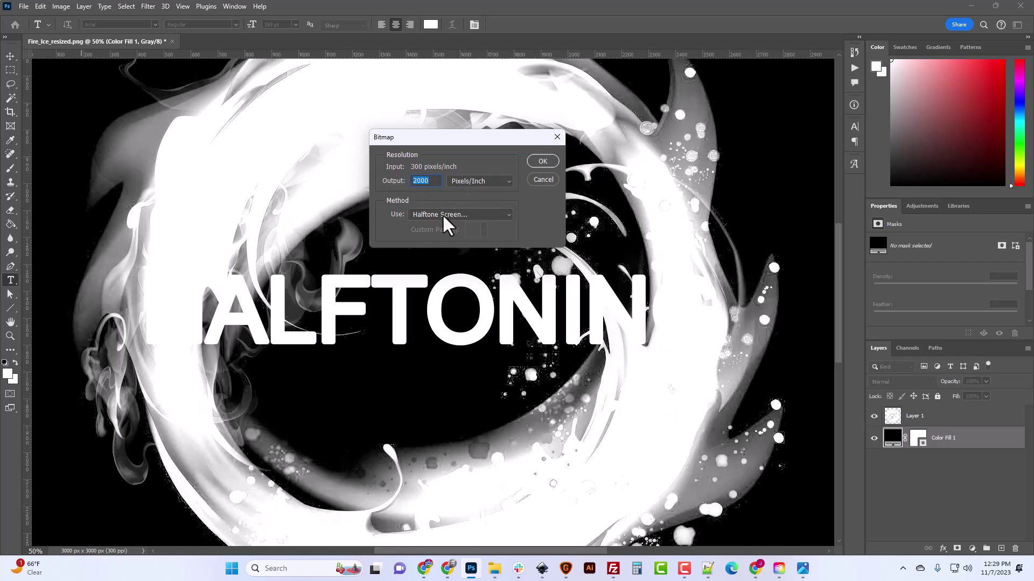
Step: Choose Halftone Screen at 2000 pixels/inch output and select the 20 lines/inch frequency
click(488, 215)
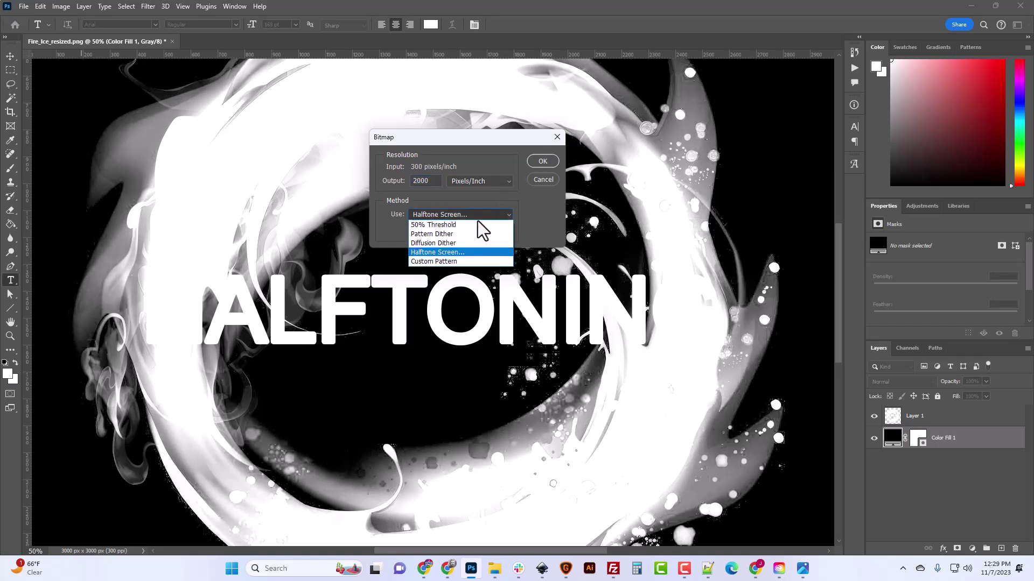
click(447, 253)
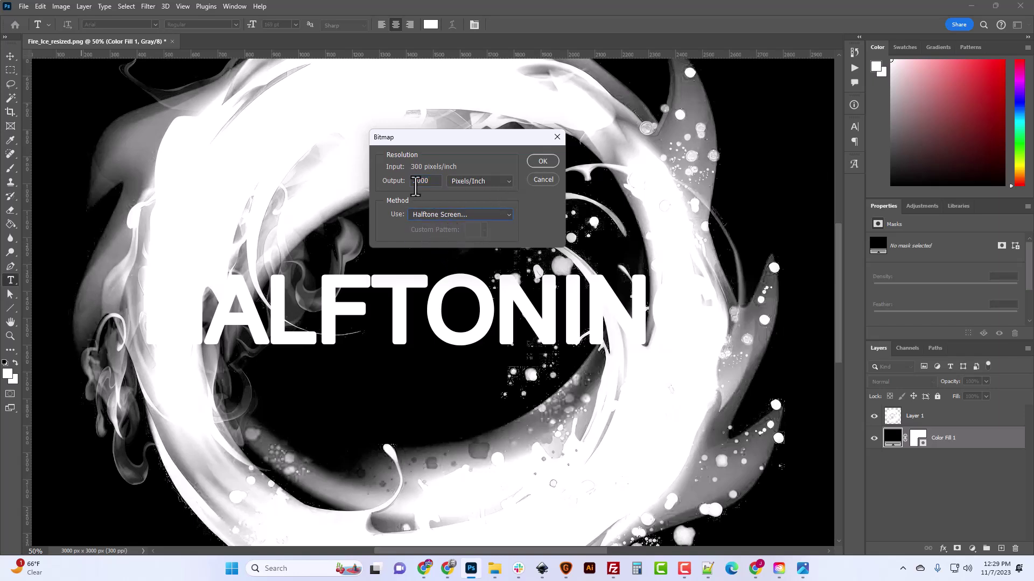
click(508, 183)
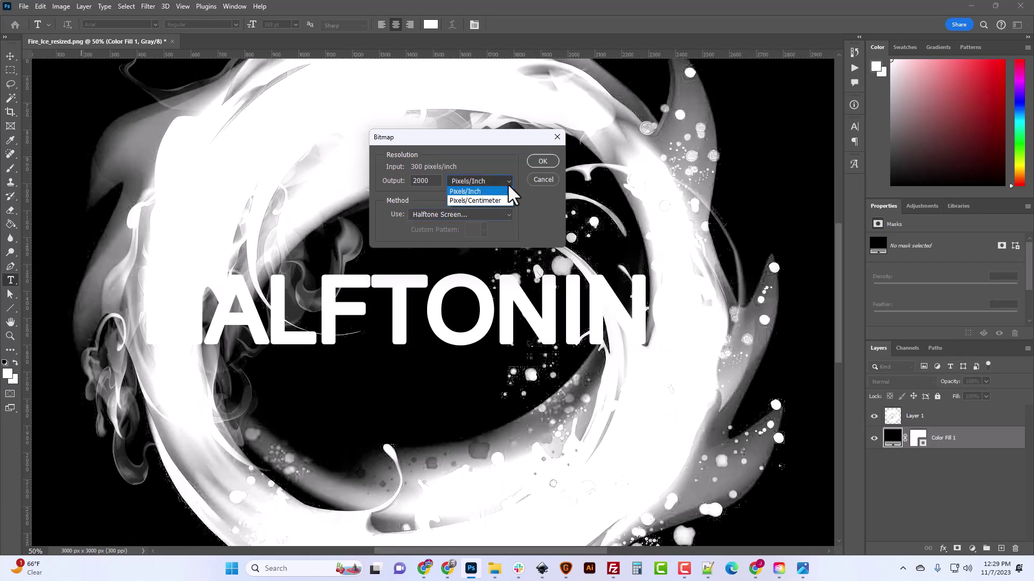
click(510, 183)
click(540, 161)
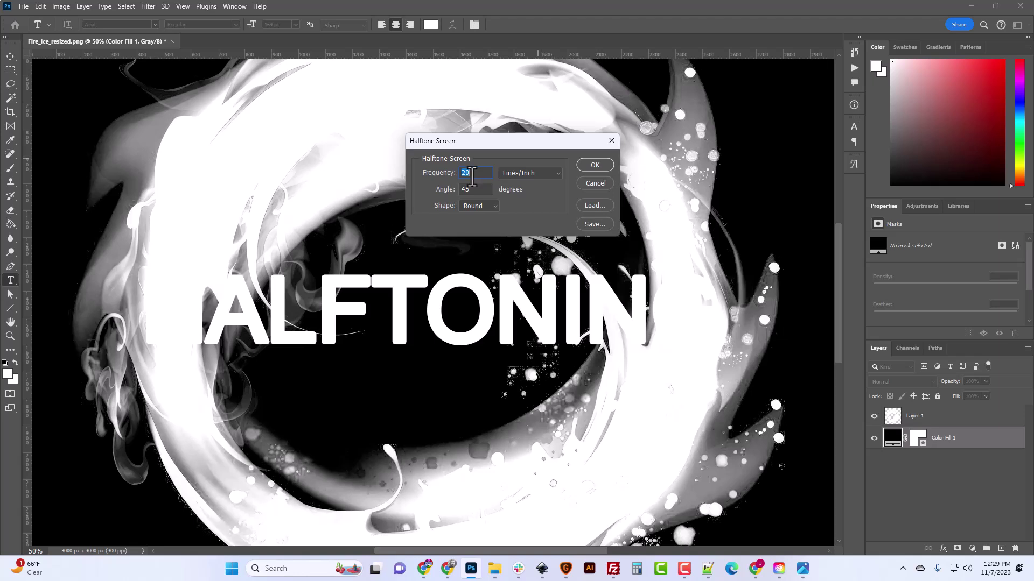
drag(462, 172, 468, 175)
double_click(464, 173)
Step: Apply the halftone screen to make the bitmap, then bring up Image Size for it
click(592, 163)
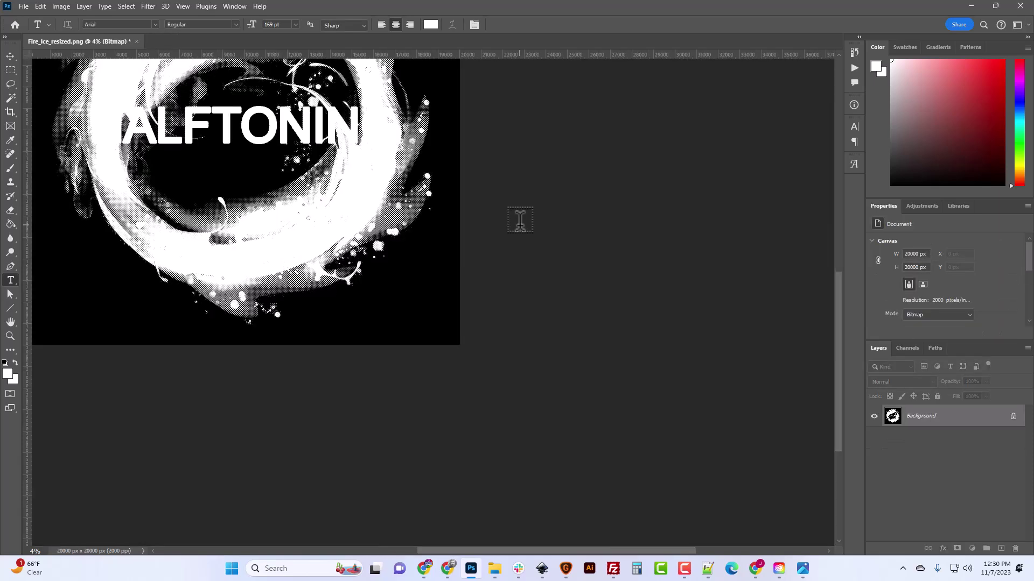
scroll(322, 319, up, 5)
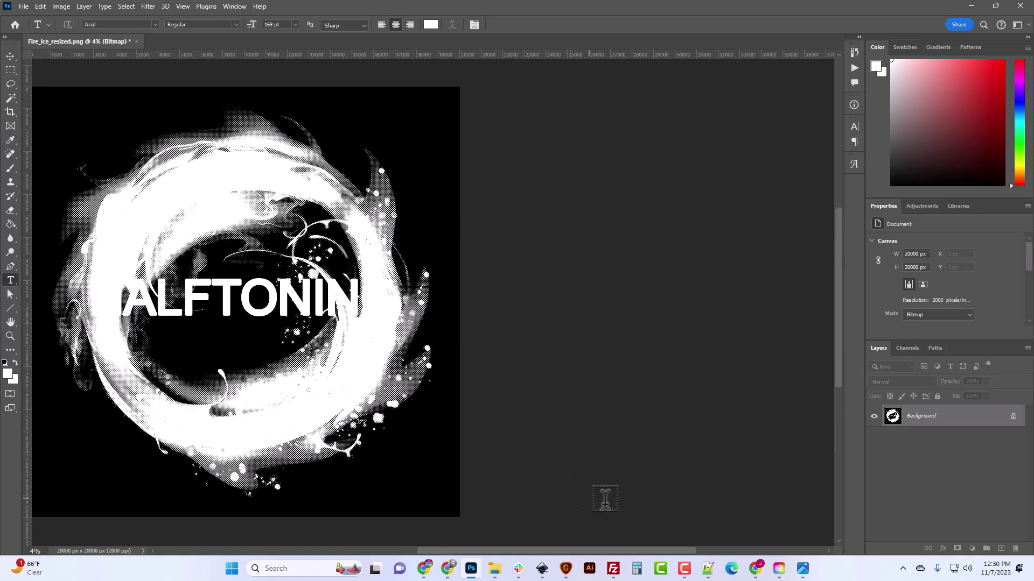
drag(537, 550, 475, 550)
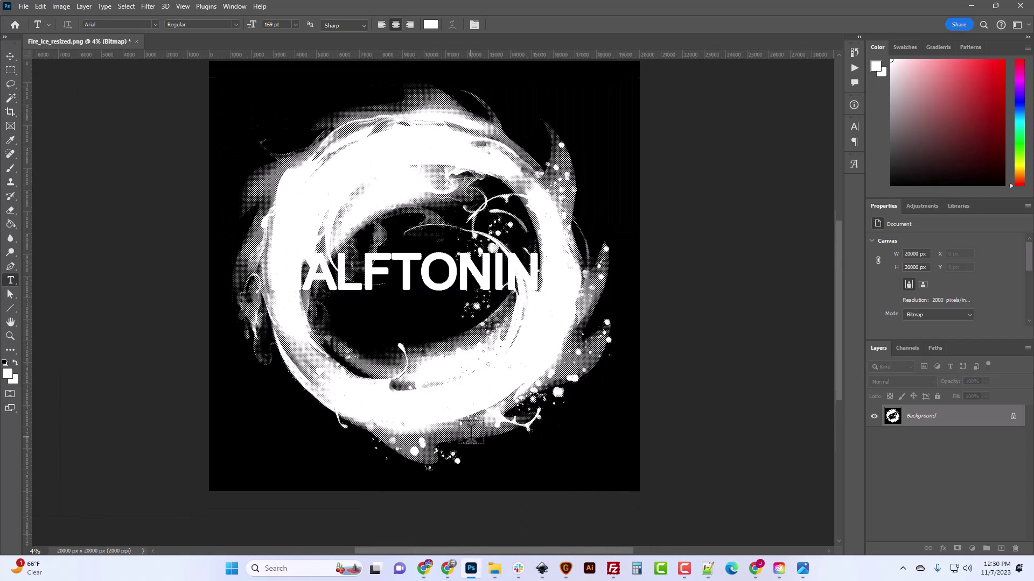
scroll(471, 433, up, 1)
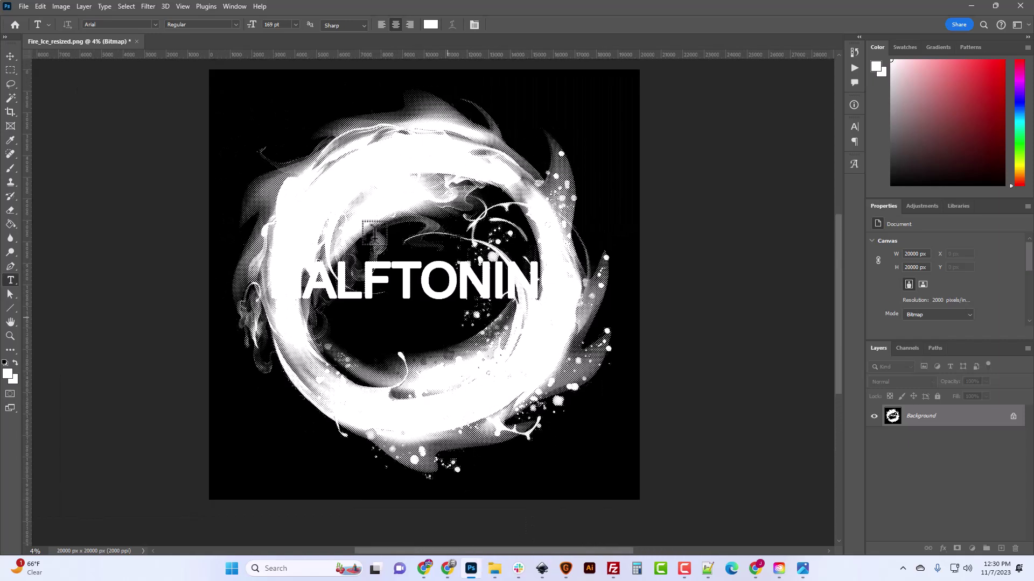
click(64, 8)
click(76, 88)
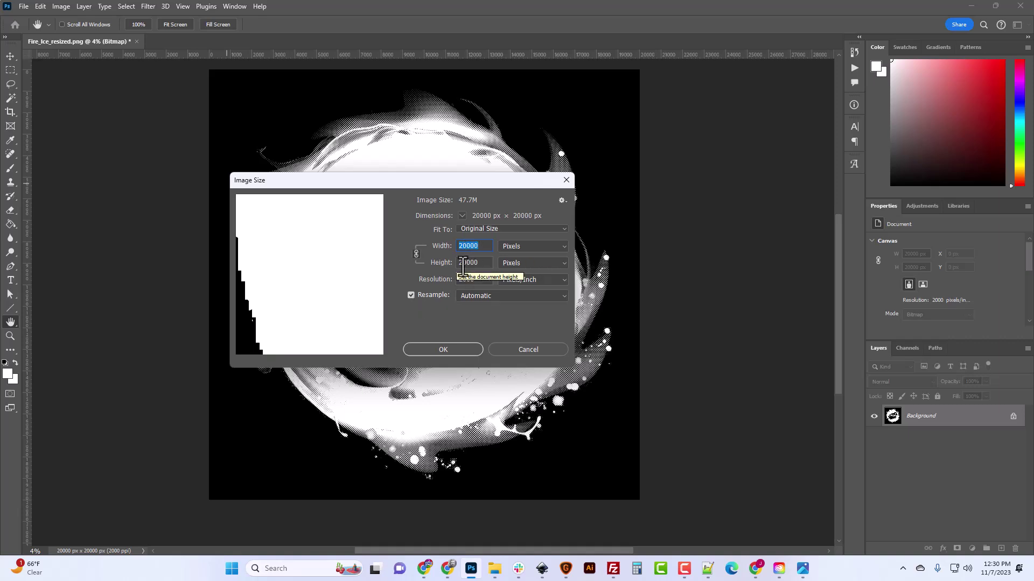
Step: Resize the bitmap to 300 pixels/inch (3000 × 3000 px) and inspect the dots at 100%, then fit to screen
click(471, 279)
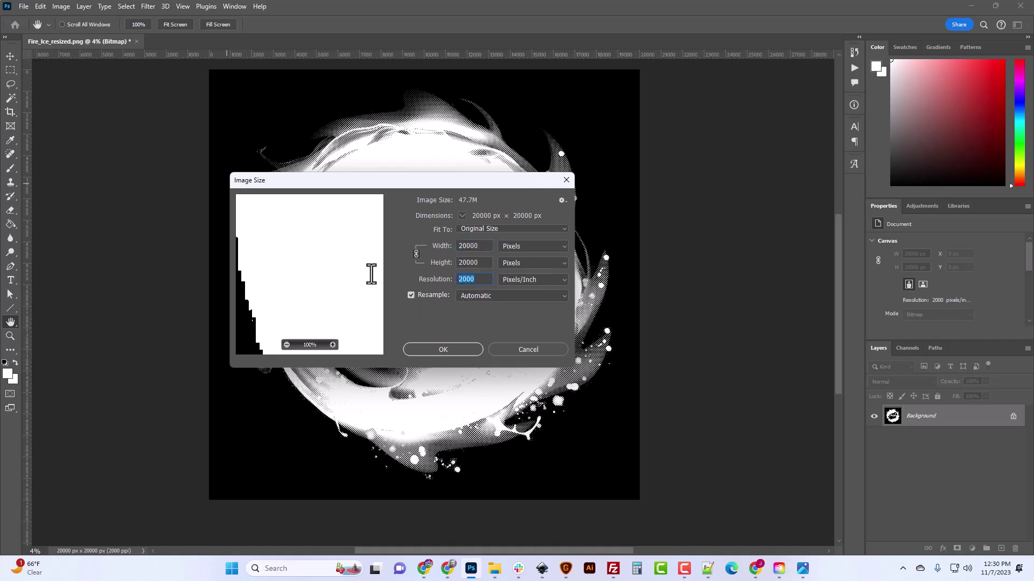
text(300)
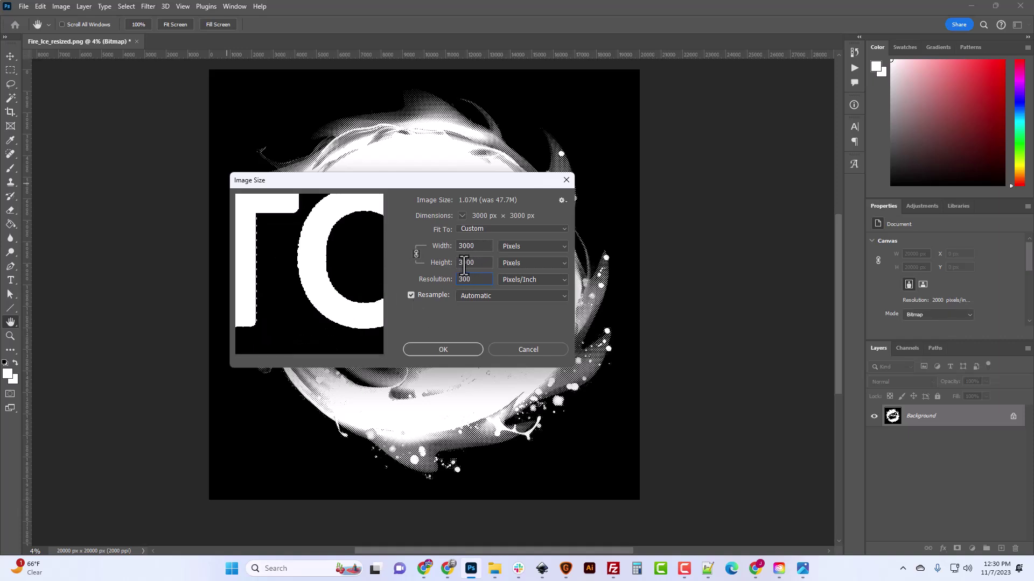
click(434, 349)
key(ctrl+1)
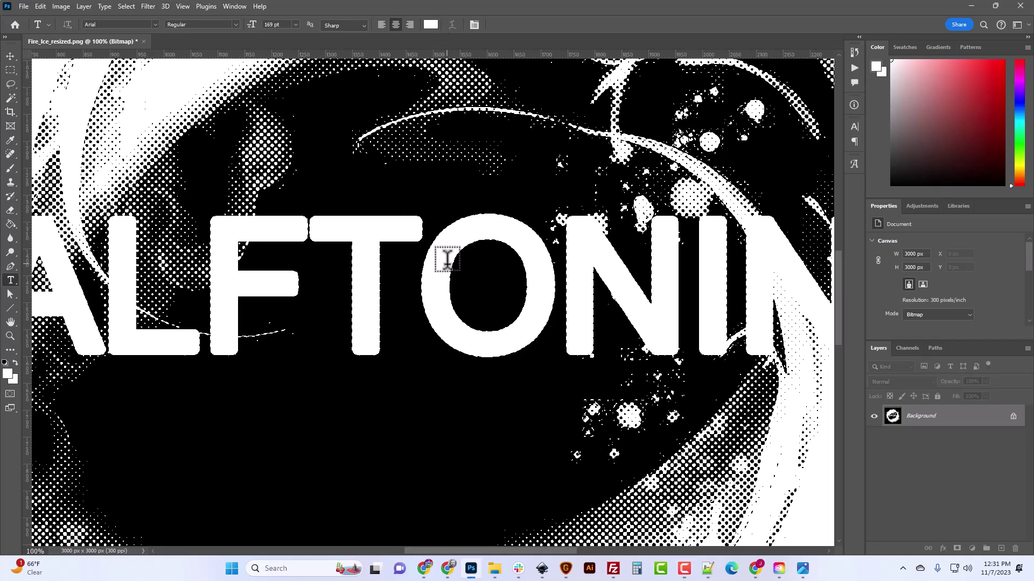
key(ctrl+0)
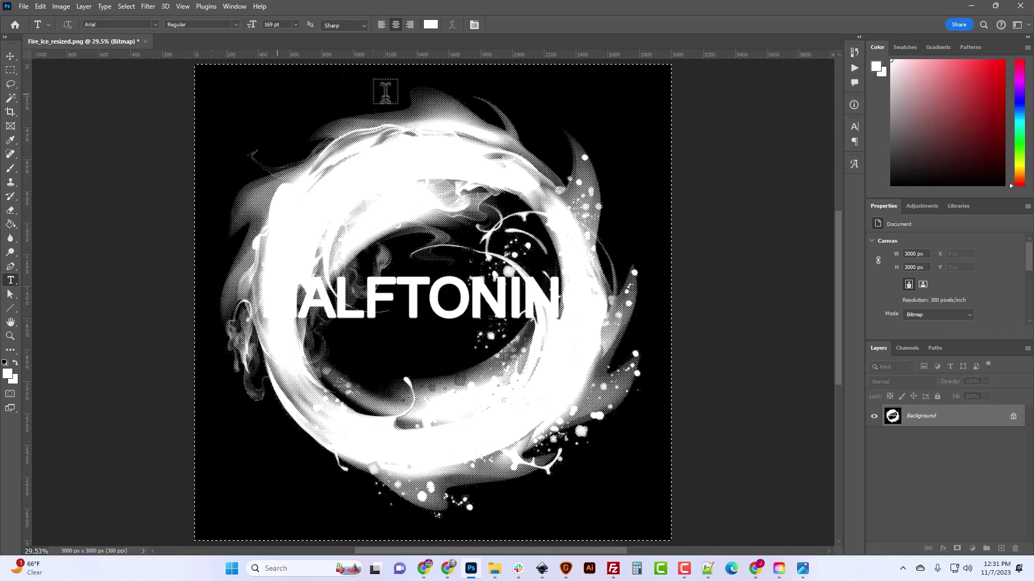
Step: Revert the file to the original colour layered image with F12
click(63, 7)
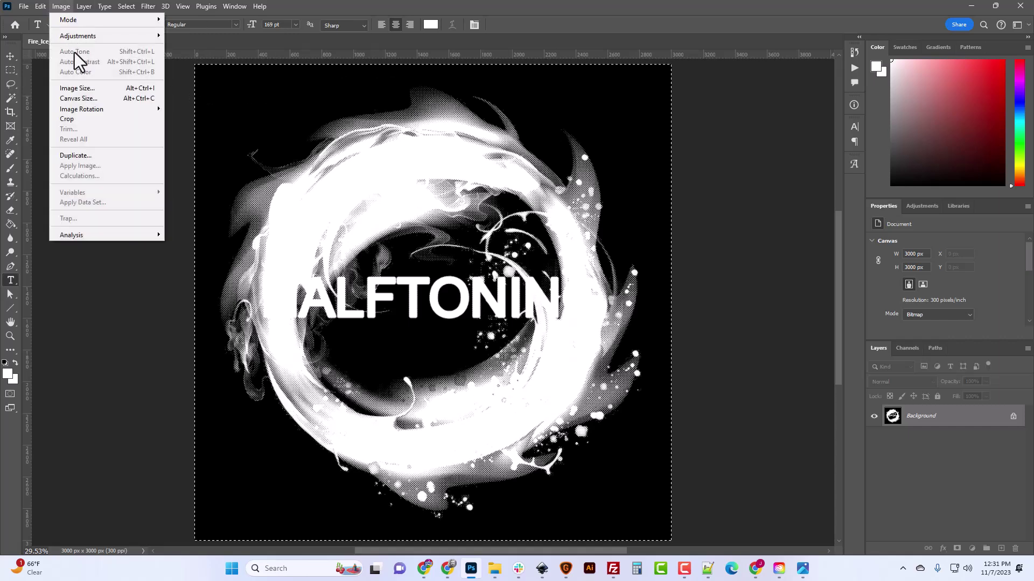
mouse_move(24, 8)
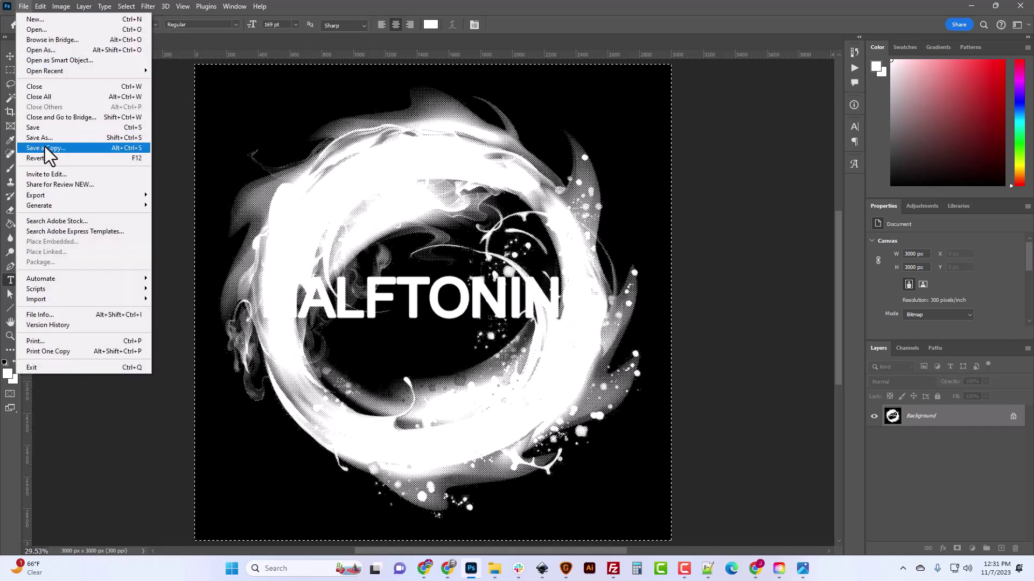
click(350, 7)
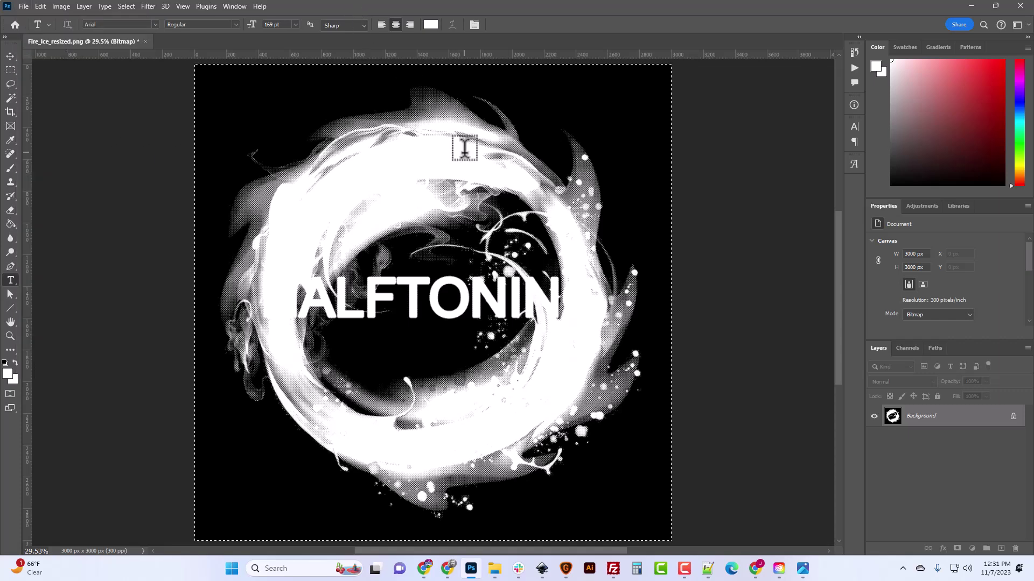
key(F12)
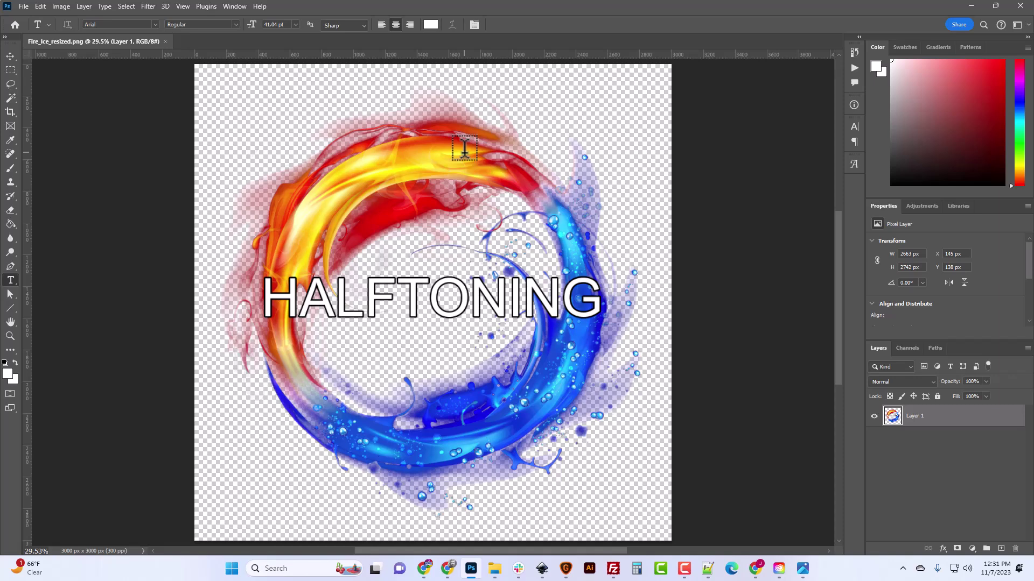
Step: Add a layer mask to Layer 1 and paste the halftone bitmap into it
click(956, 549)
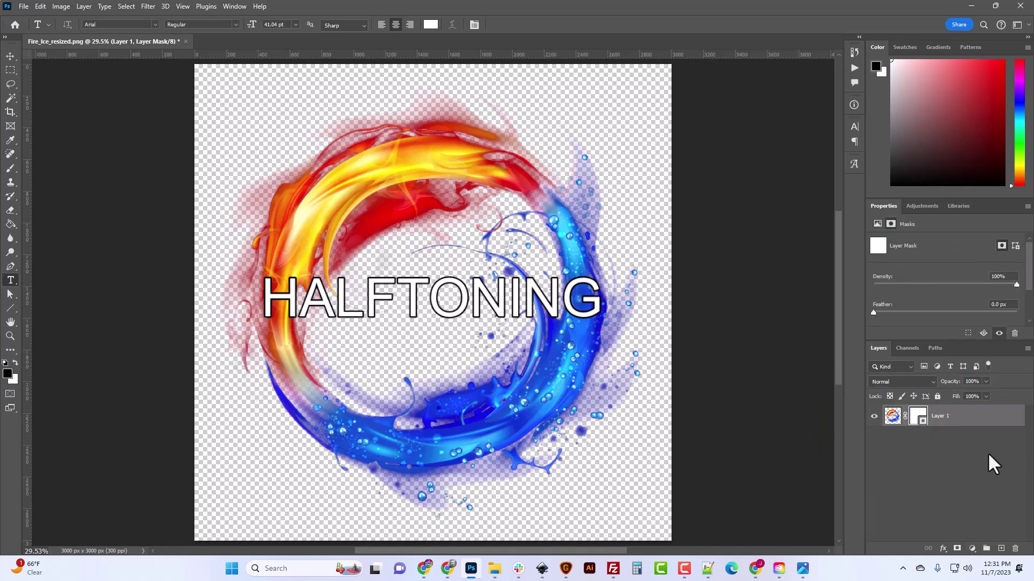
alt+click(919, 418)
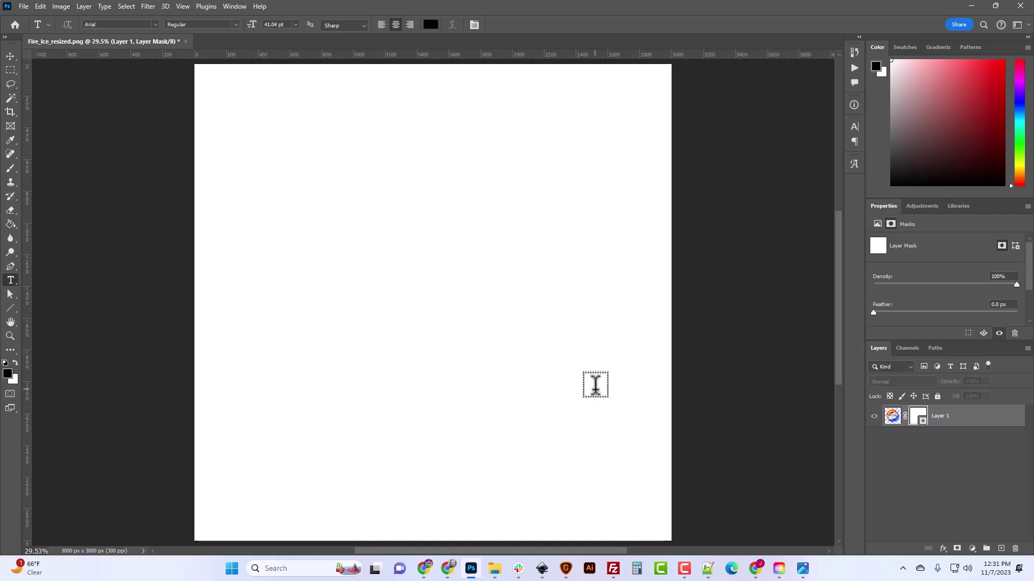
key(ctrl+v)
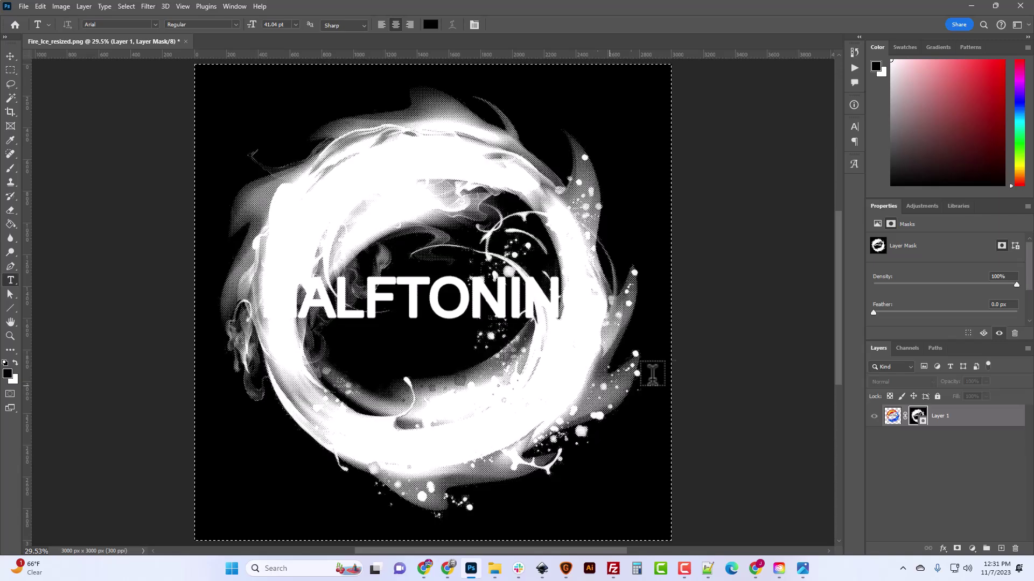
click(896, 448)
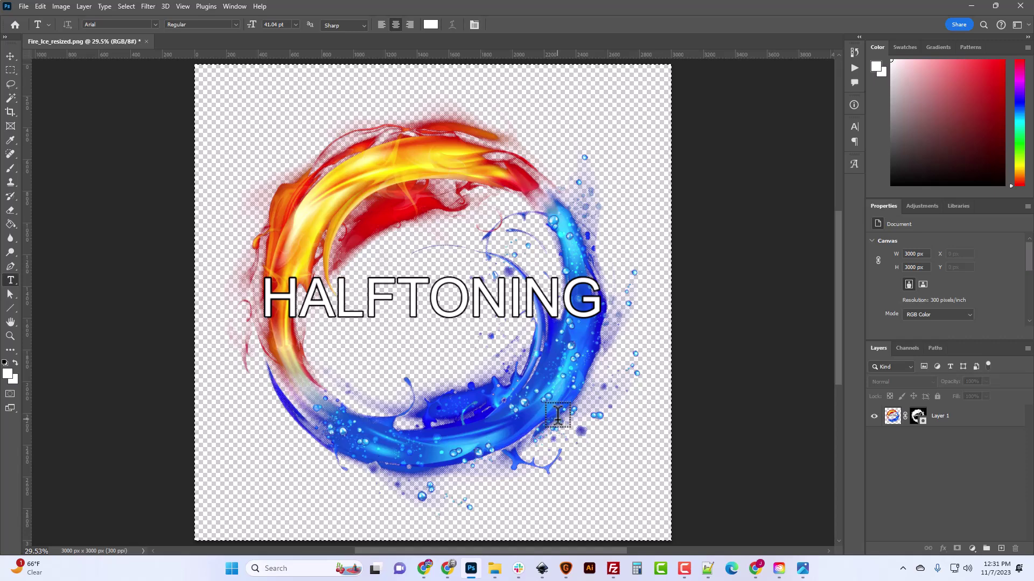
key(ctrl+plus)
key(ctrl+plus)
key(ctrl+plus)
key(ctrl+plus)
scroll(557, 414, up, 1)
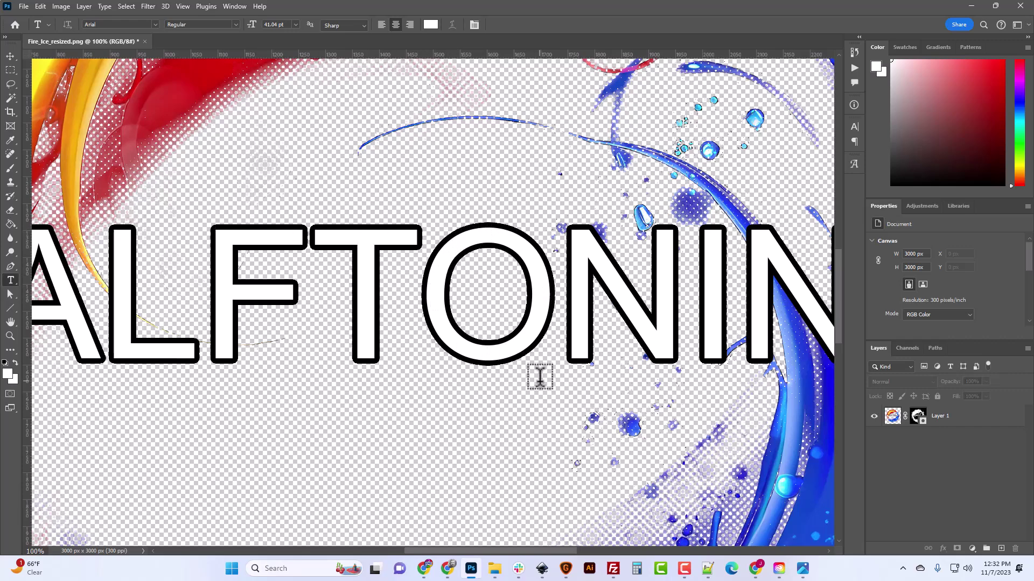
scroll(539, 377, up, 5)
scroll(539, 376, up, 9)
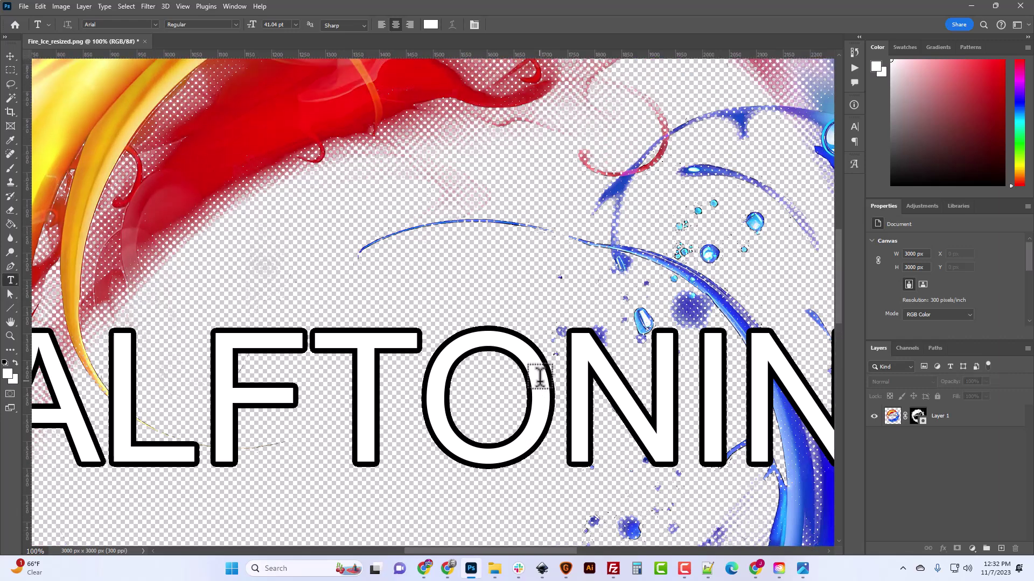
scroll(540, 377, up, 15)
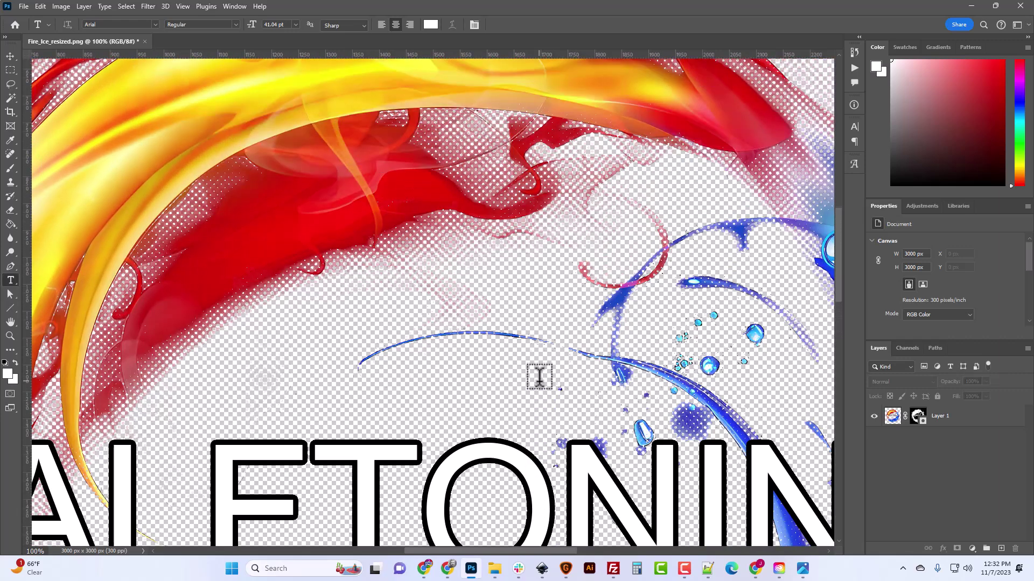
scroll(539, 377, up, 3)
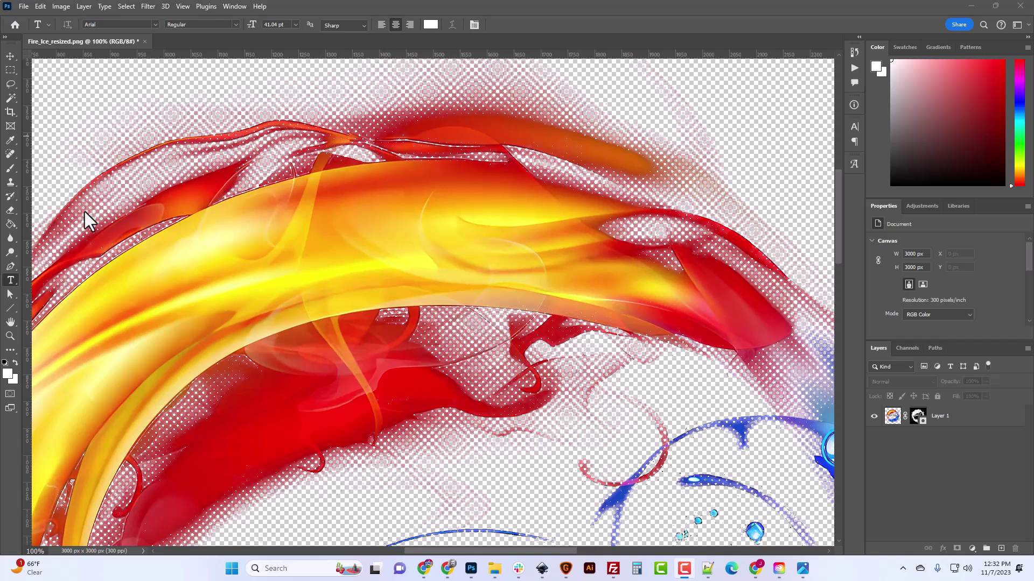
scroll(286, 393, down, 5)
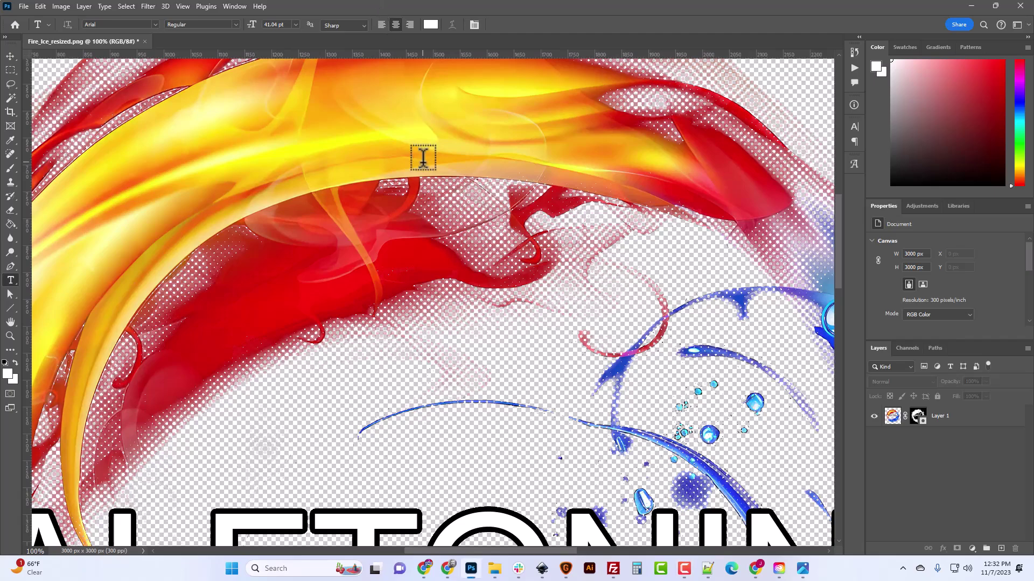
key(ctrl+plus)
key(ctrl+plus)
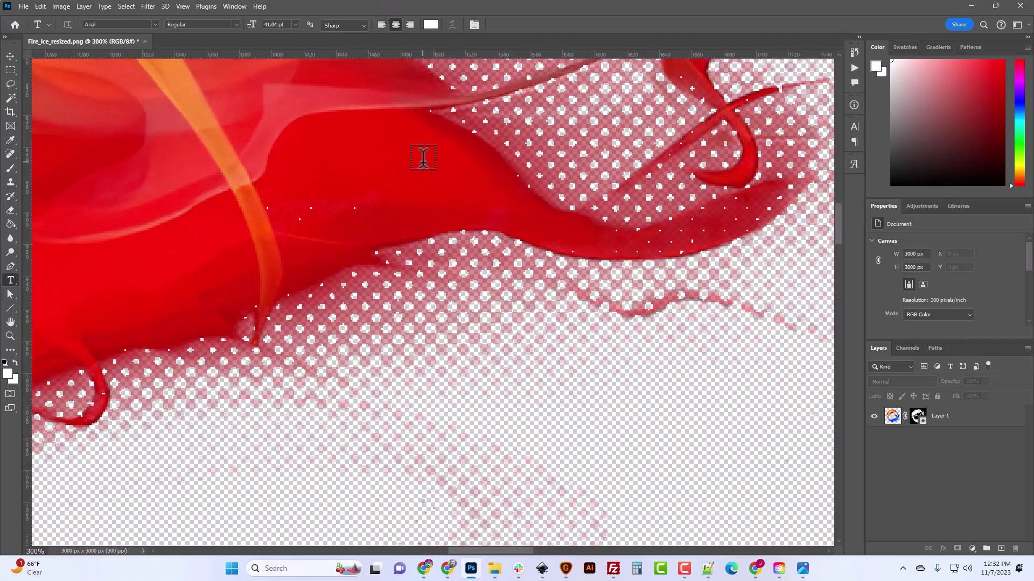
key(ctrl+plus)
key(ctrl+plus)
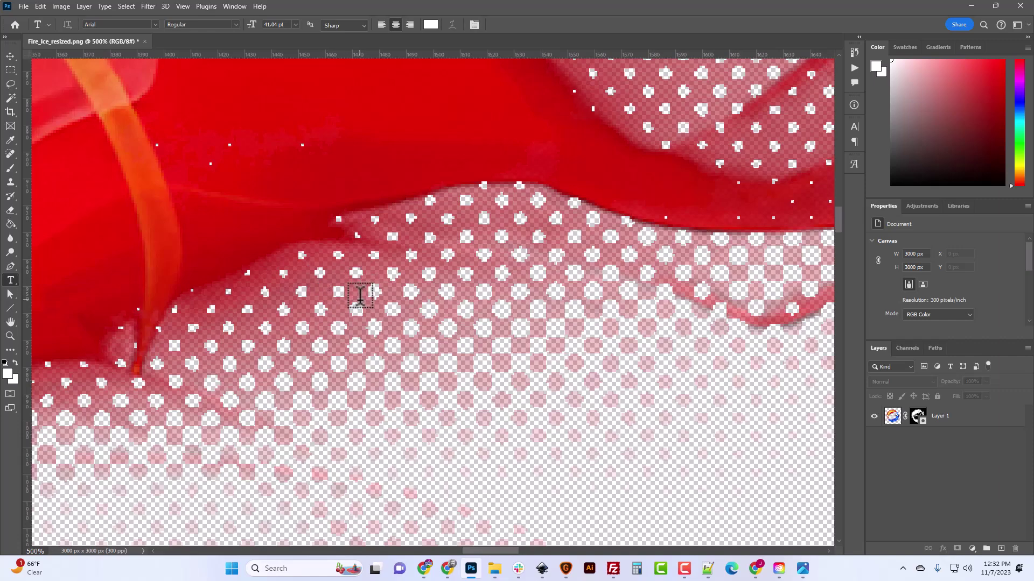
key(ctrl+0)
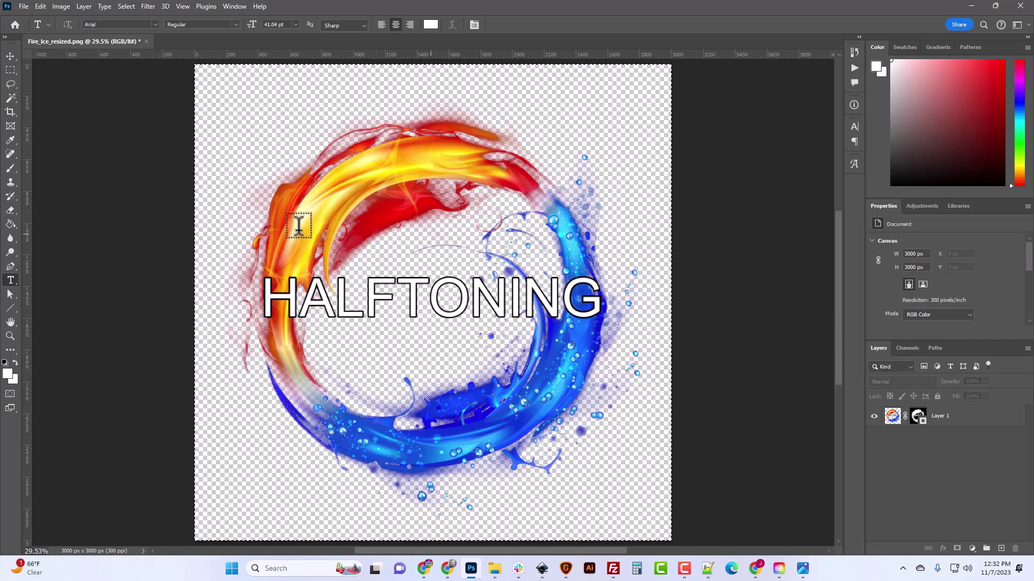
key(alt+Tab)
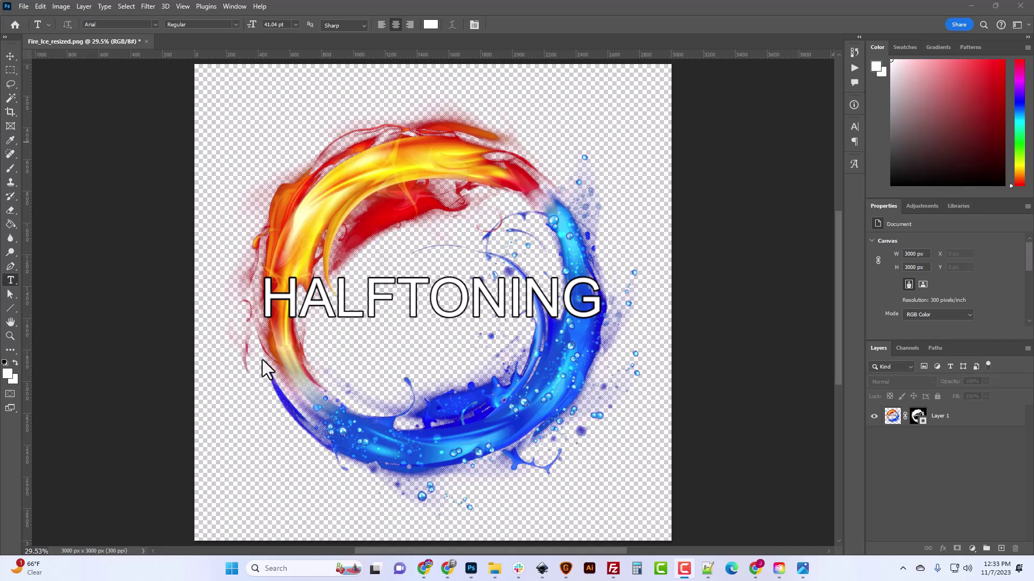
Step: Undo the halftone mask to restore the unmasked swirl, then zoom in on it
click(565, 2)
key(ctrl+z)
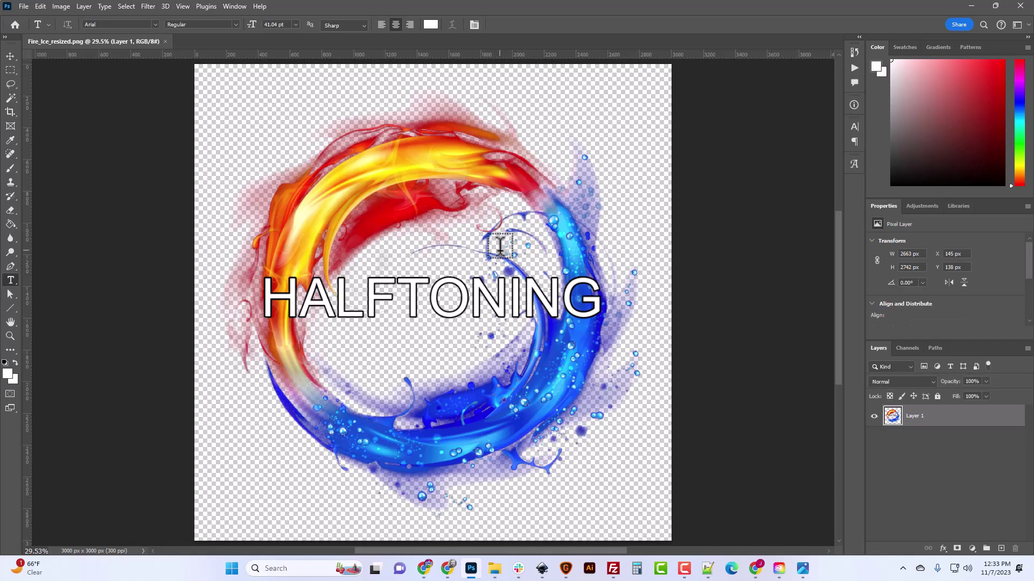
key(ctrl+plus)
key(ctrl+plus)
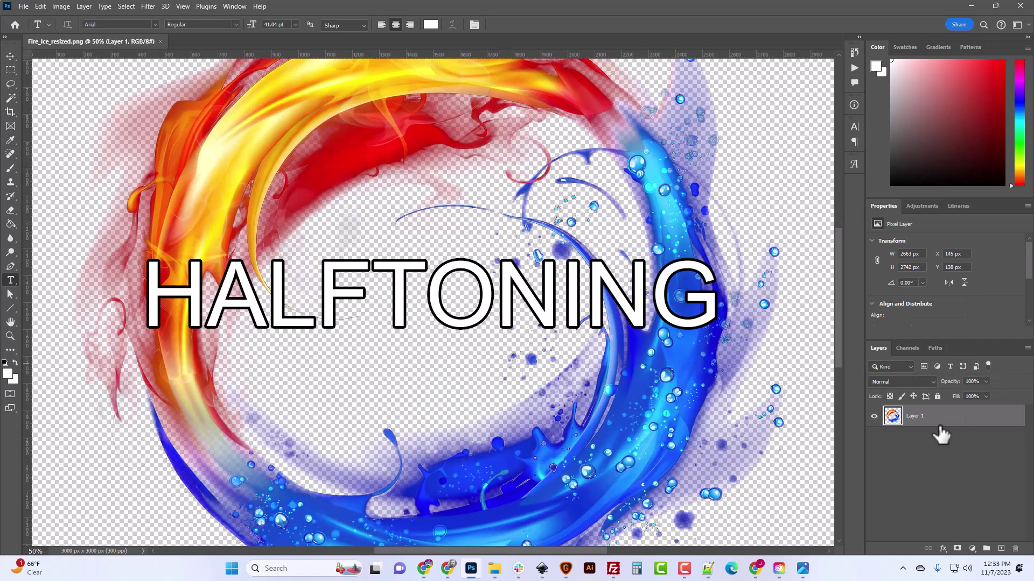
Step: Duplicate Layer 1 five times, then Merge Visible to combine the copies into one layer
right_click(919, 423)
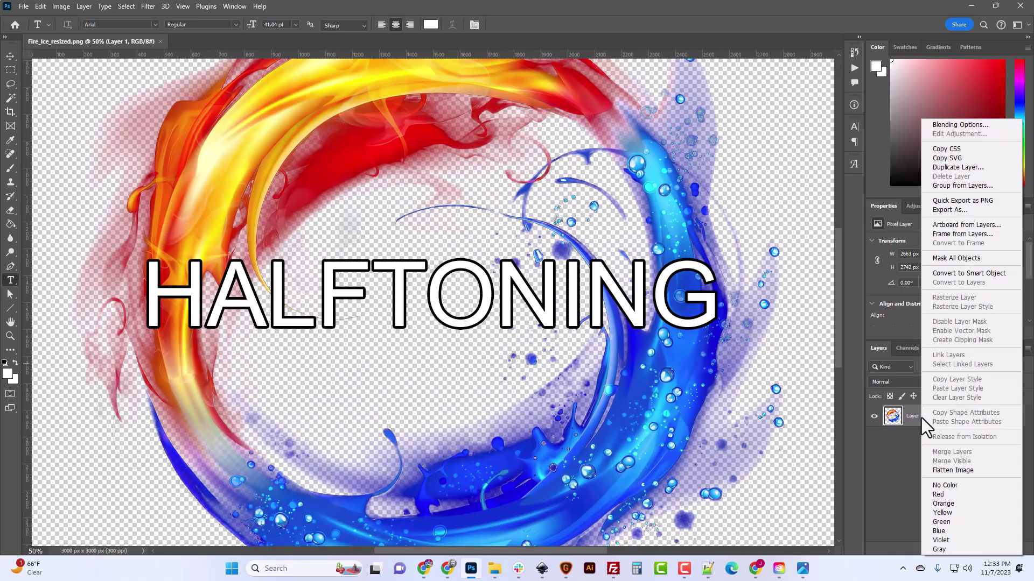
click(932, 168)
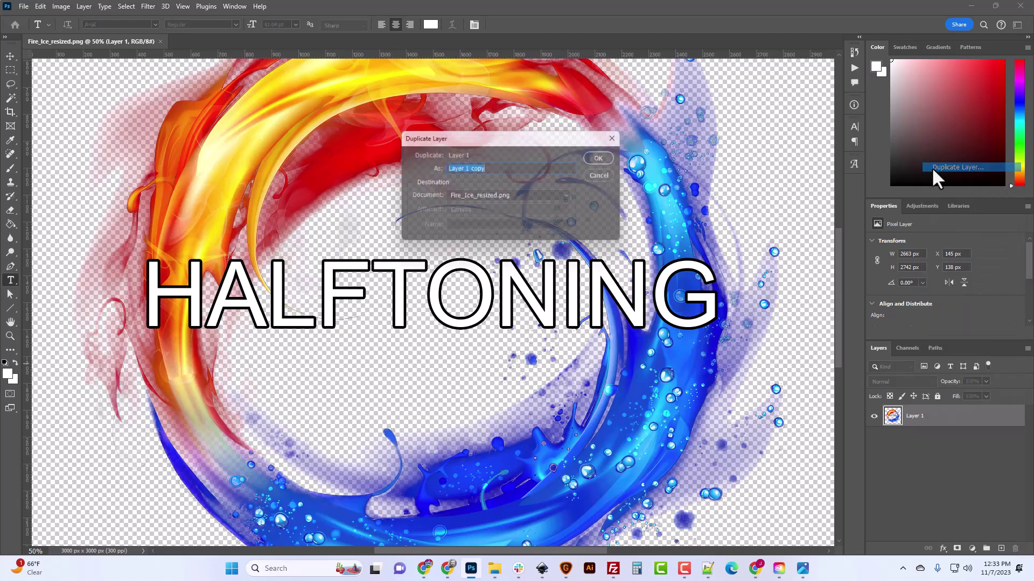
click(607, 157)
right_click(915, 421)
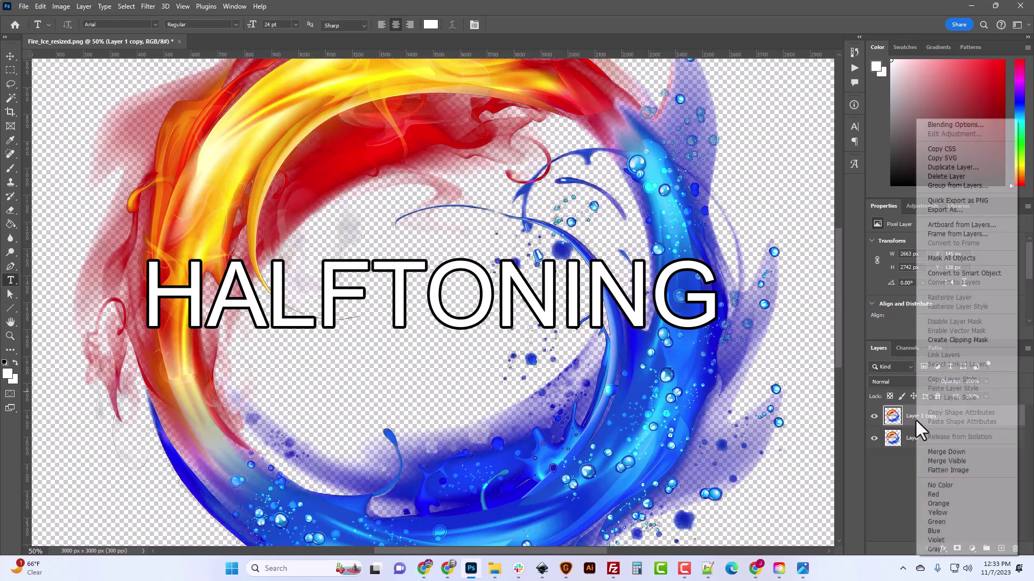
click(938, 166)
click(607, 158)
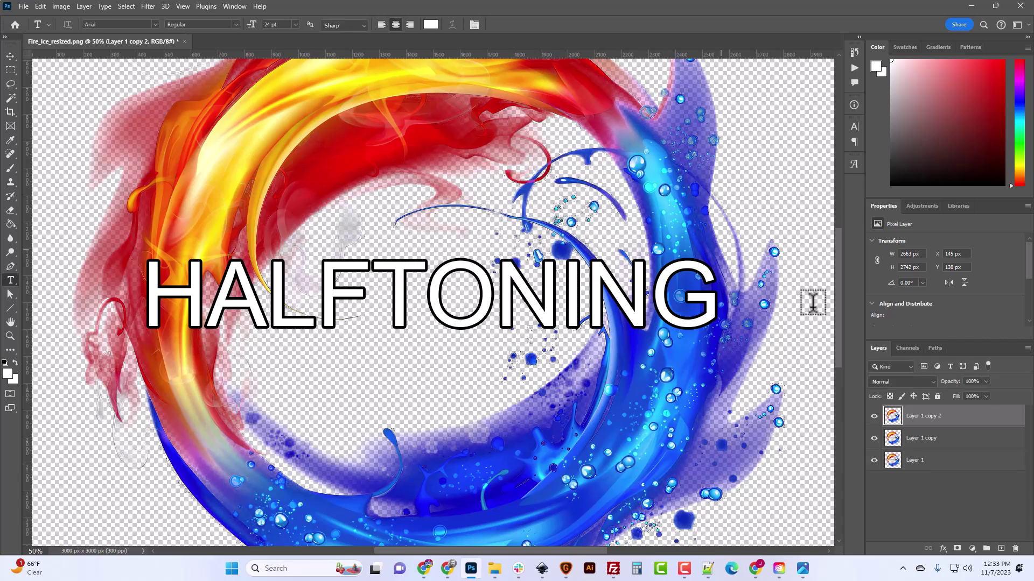
right_click(924, 418)
click(961, 168)
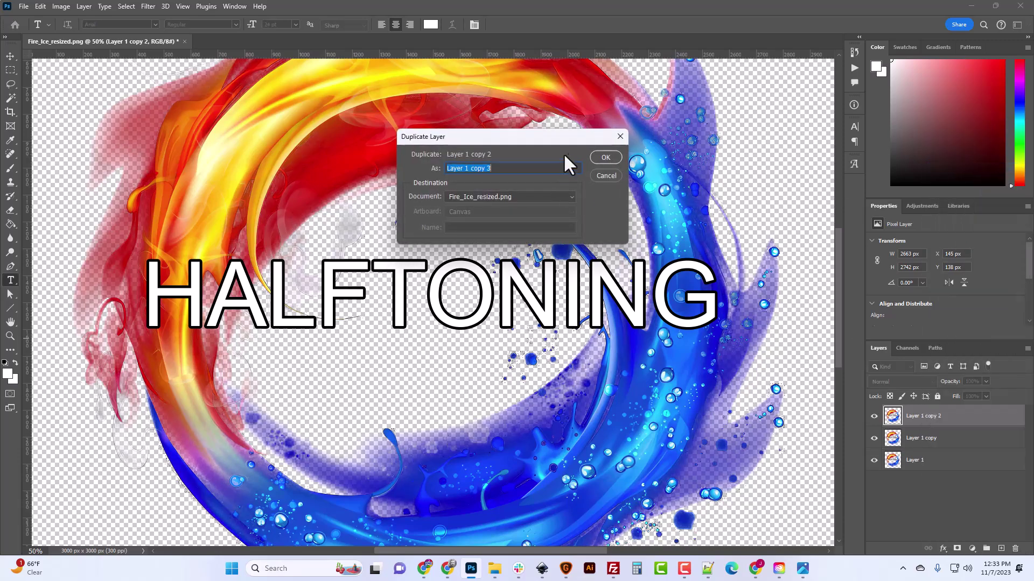
click(603, 157)
right_click(918, 419)
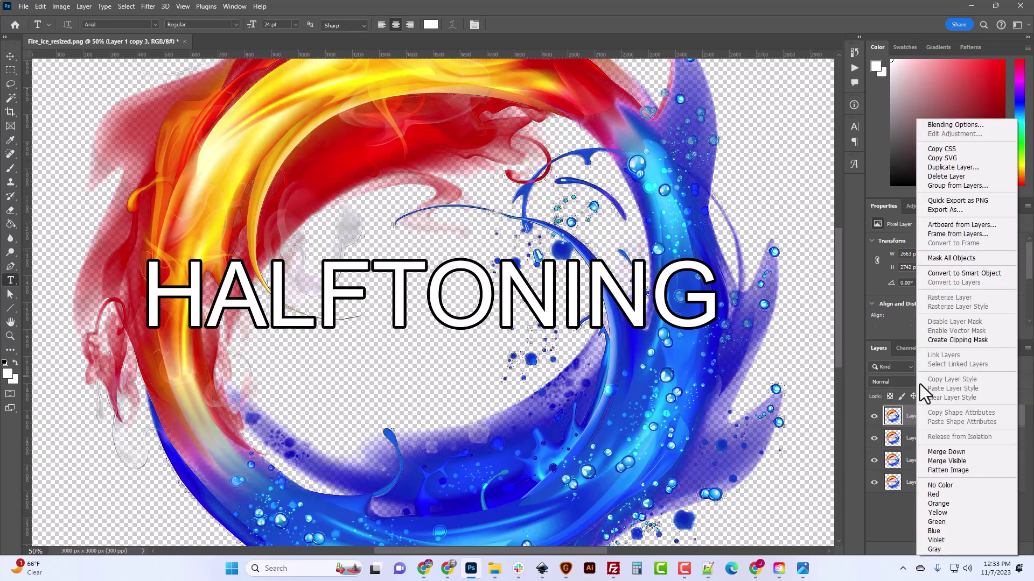
click(951, 167)
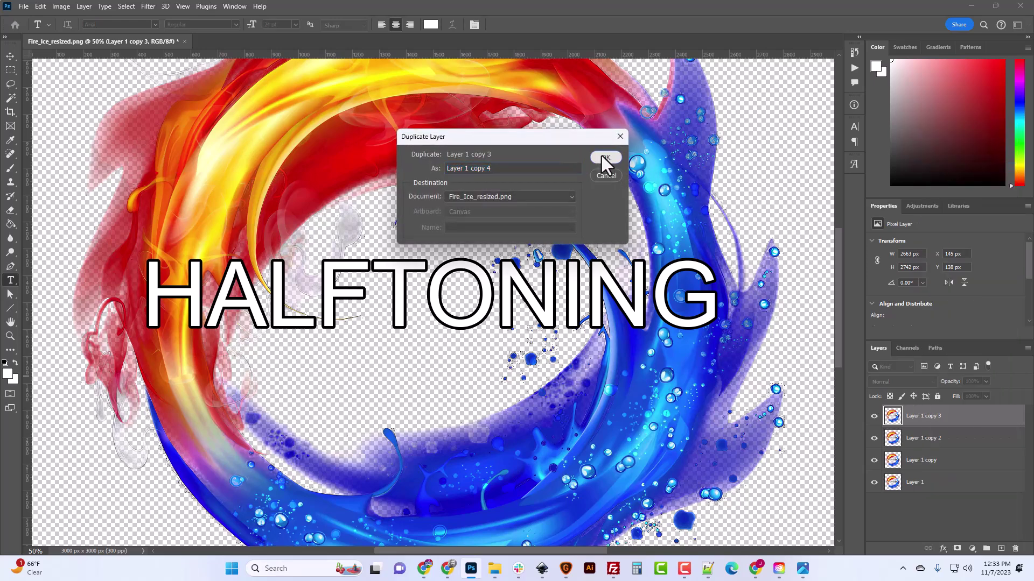
click(603, 158)
right_click(913, 420)
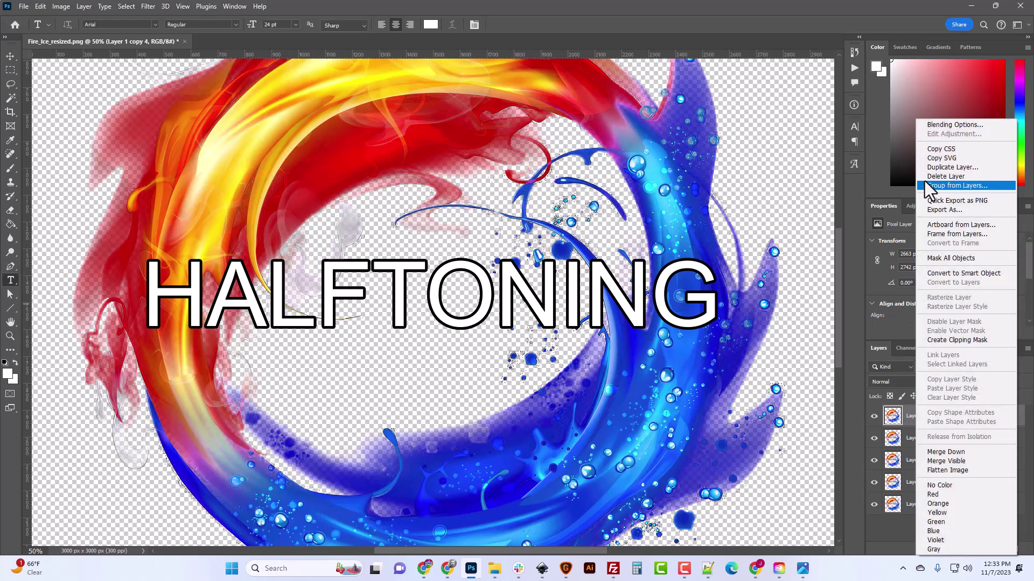
click(951, 167)
click(604, 158)
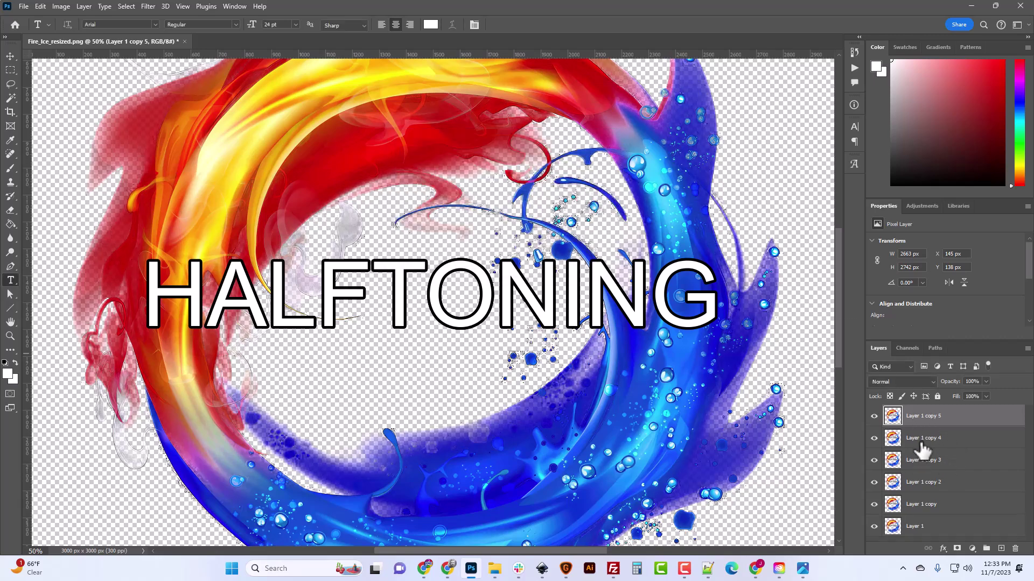
right_click(921, 443)
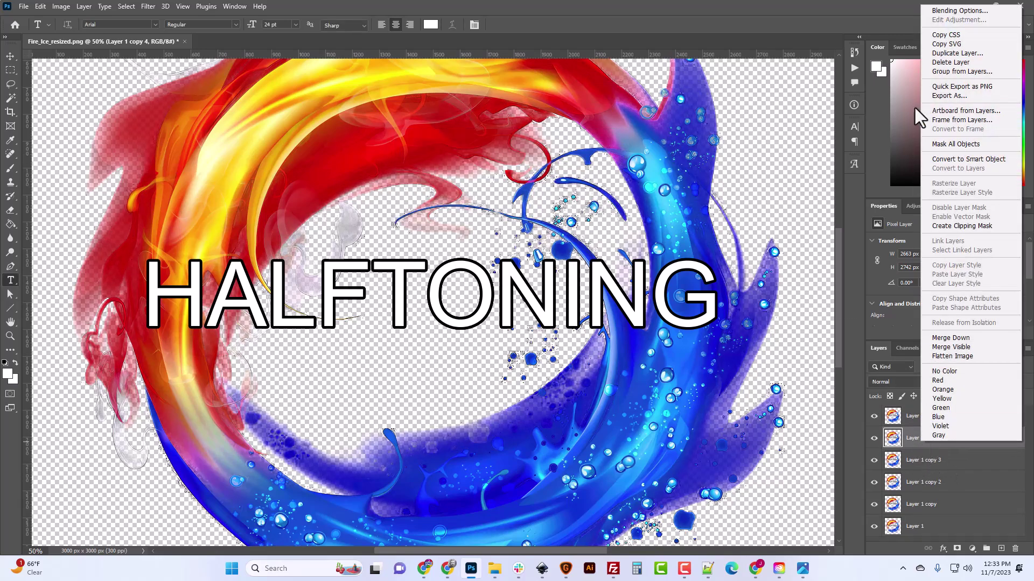
click(951, 348)
Step: Duplicate the merged layer twice and merge the three layers into Layer 1 copy 6
right_click(927, 417)
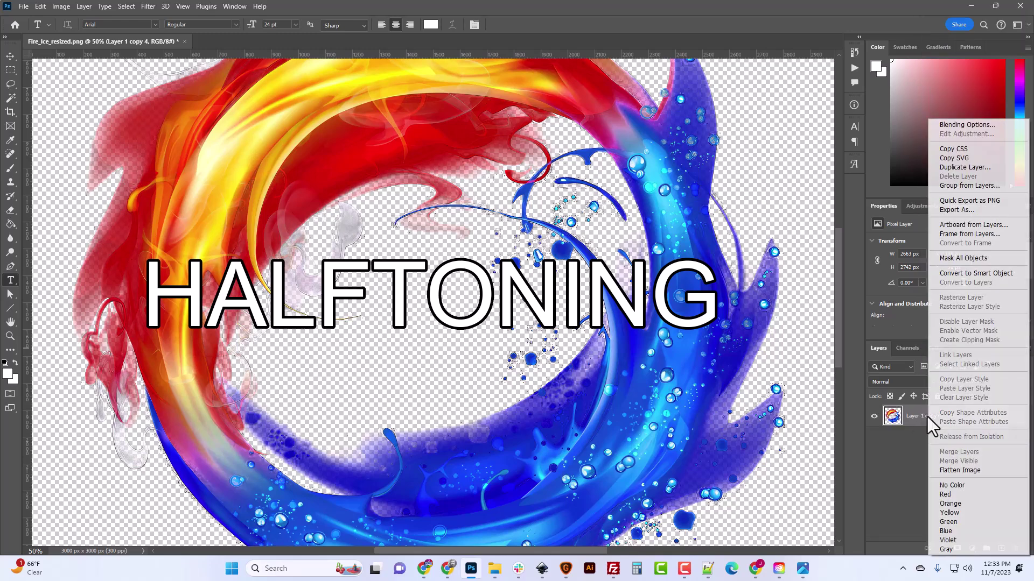
click(963, 167)
click(610, 160)
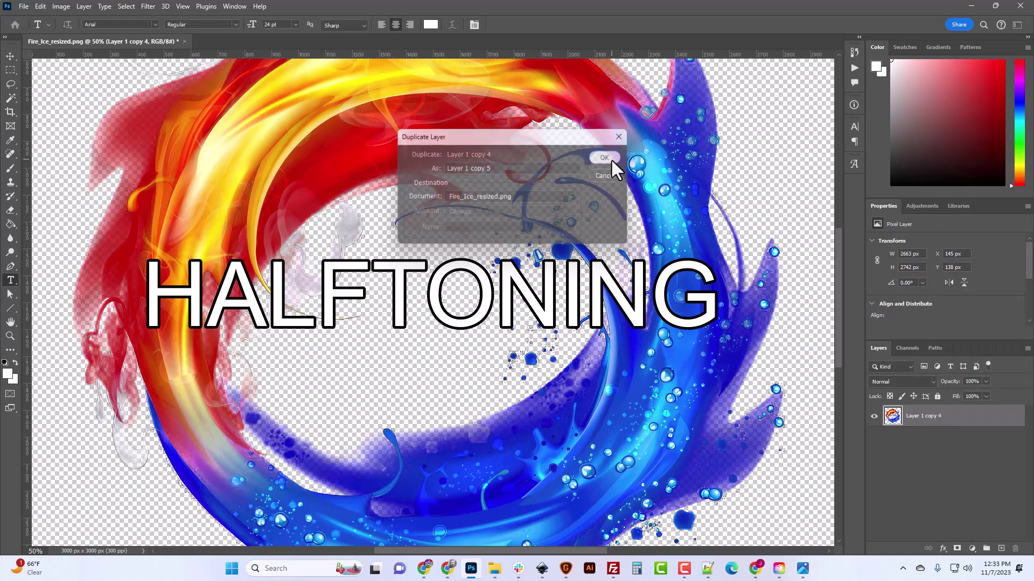
right_click(934, 423)
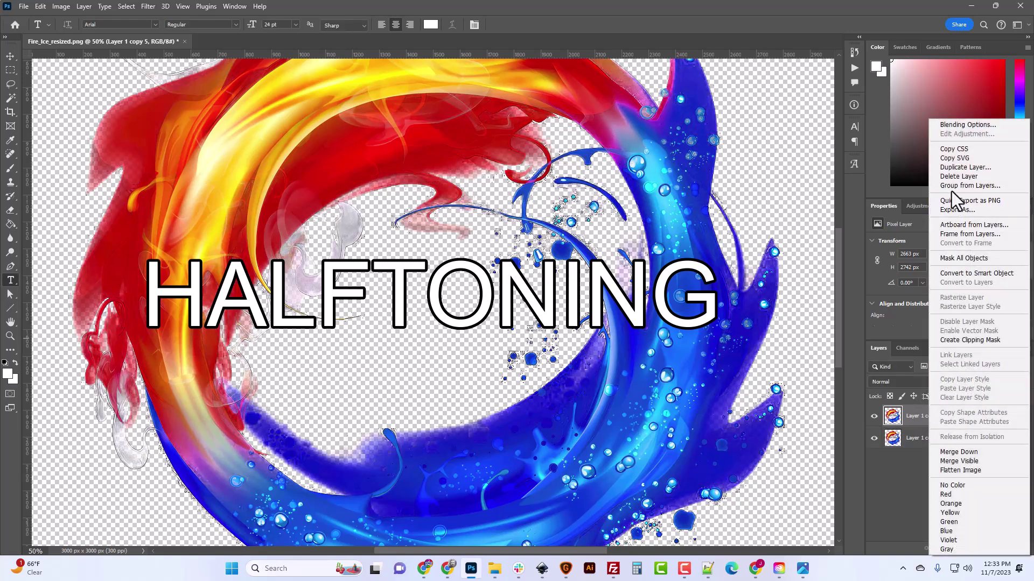
click(951, 166)
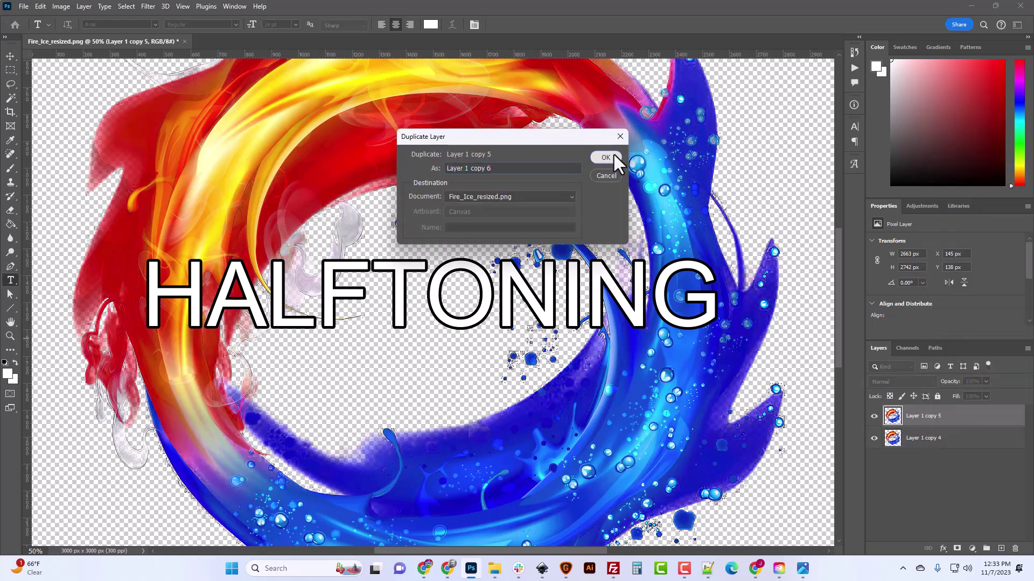
click(613, 156)
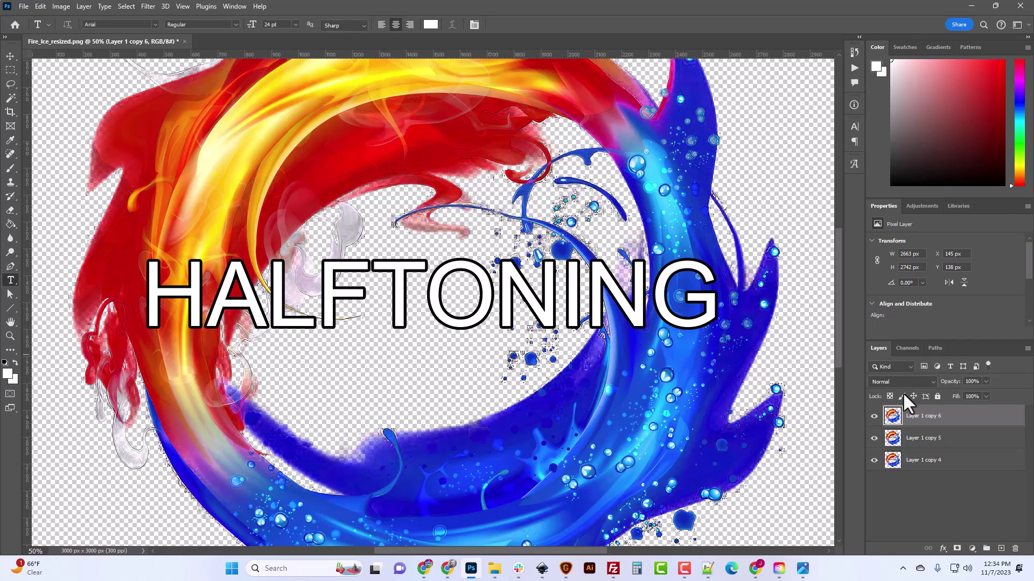
right_click(922, 425)
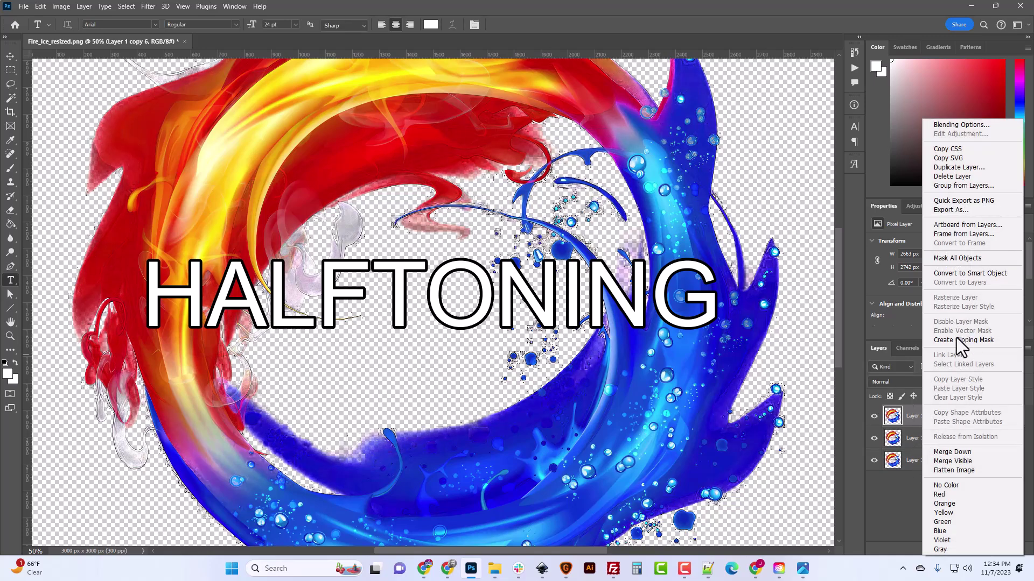
click(952, 461)
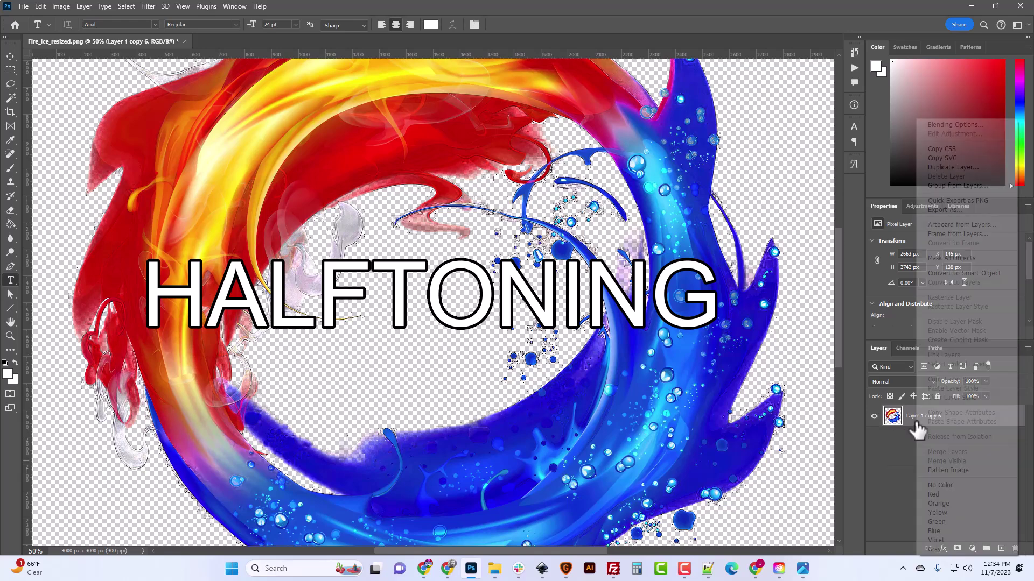
Step: Duplicate again to create Layer 1 copy 7 and Layer 1 copy 8, ready to merge
click(939, 167)
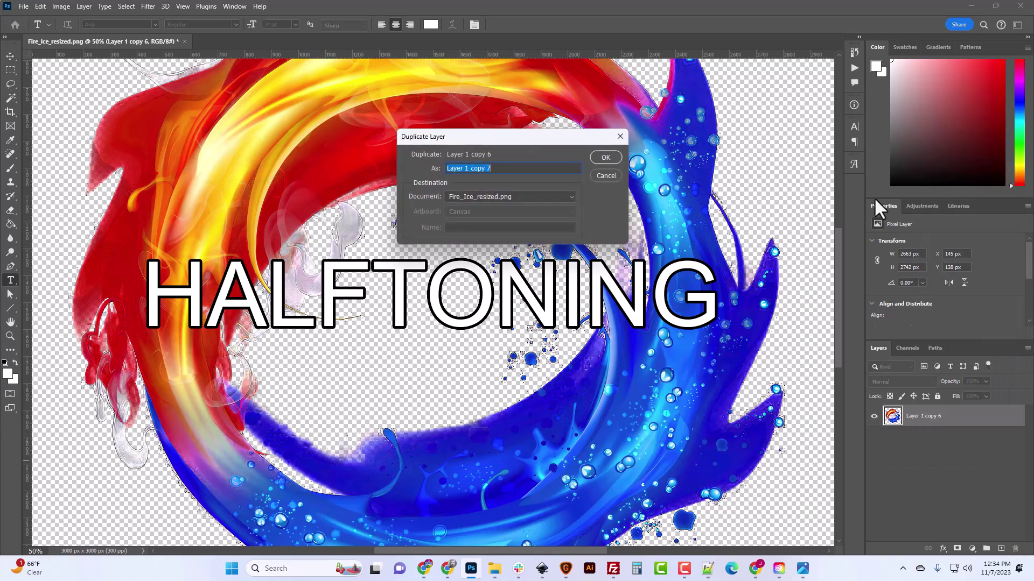
click(610, 157)
right_click(916, 421)
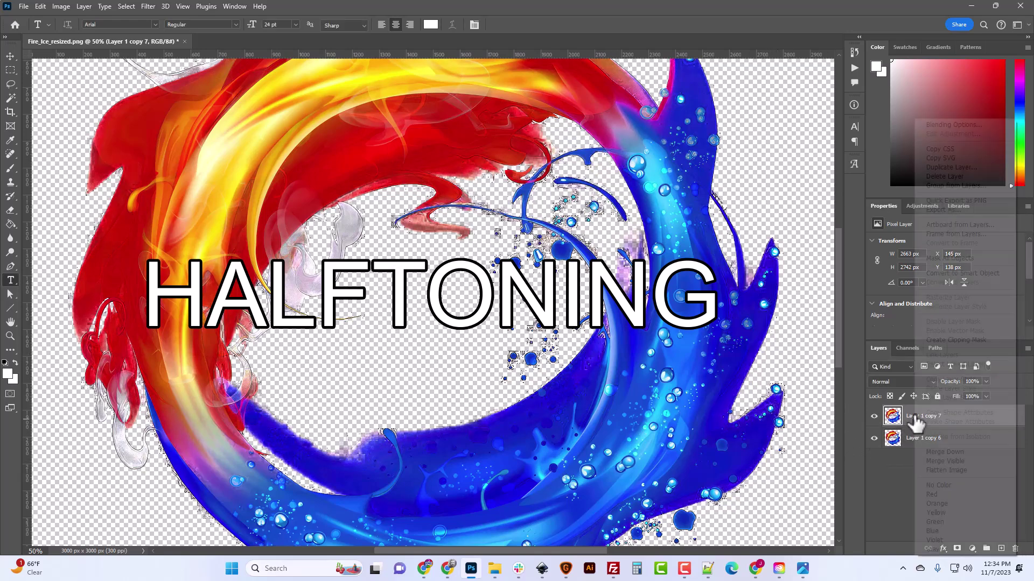
click(948, 167)
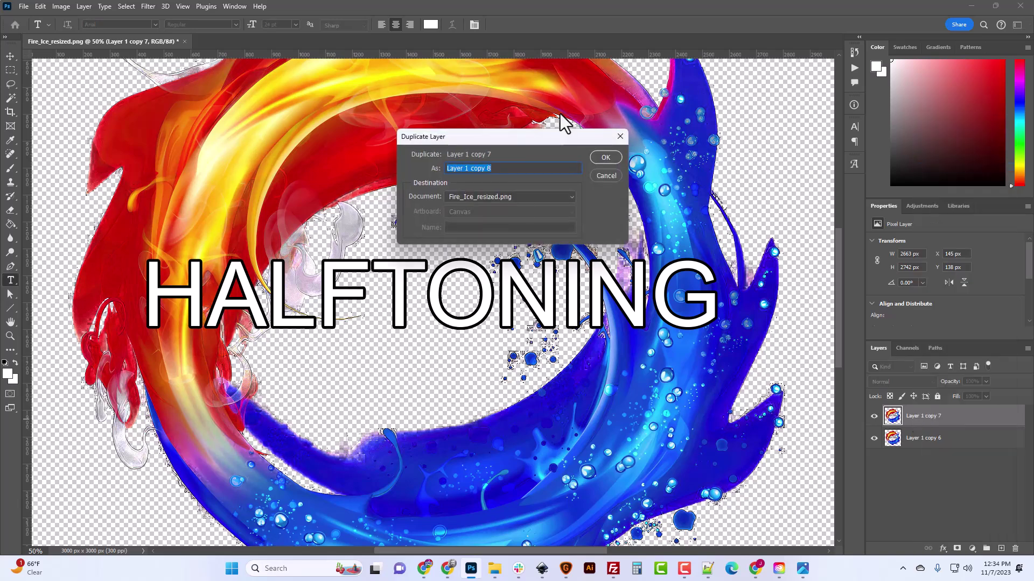
click(605, 157)
scroll(399, 350, up, 4)
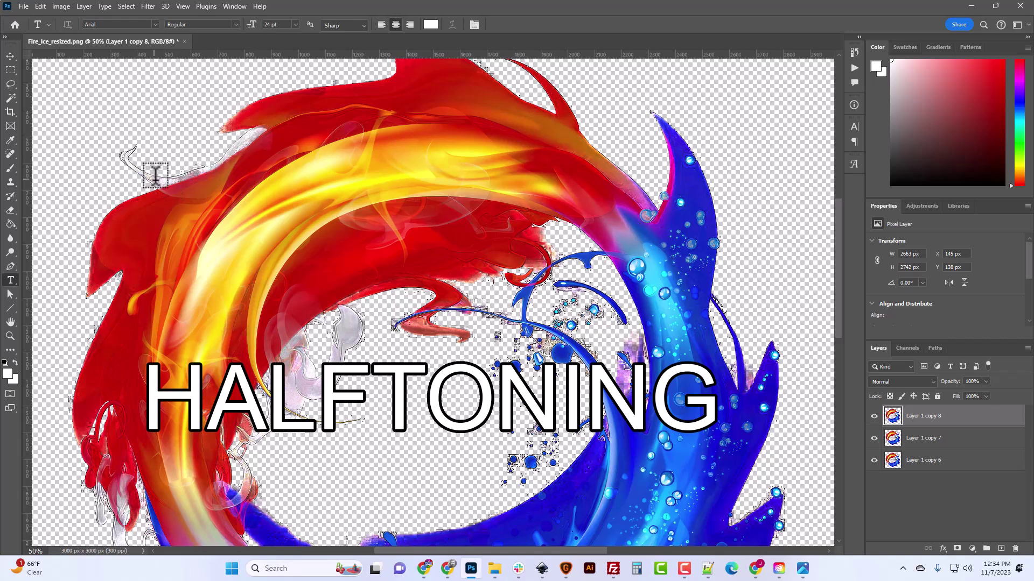
right_click(921, 425)
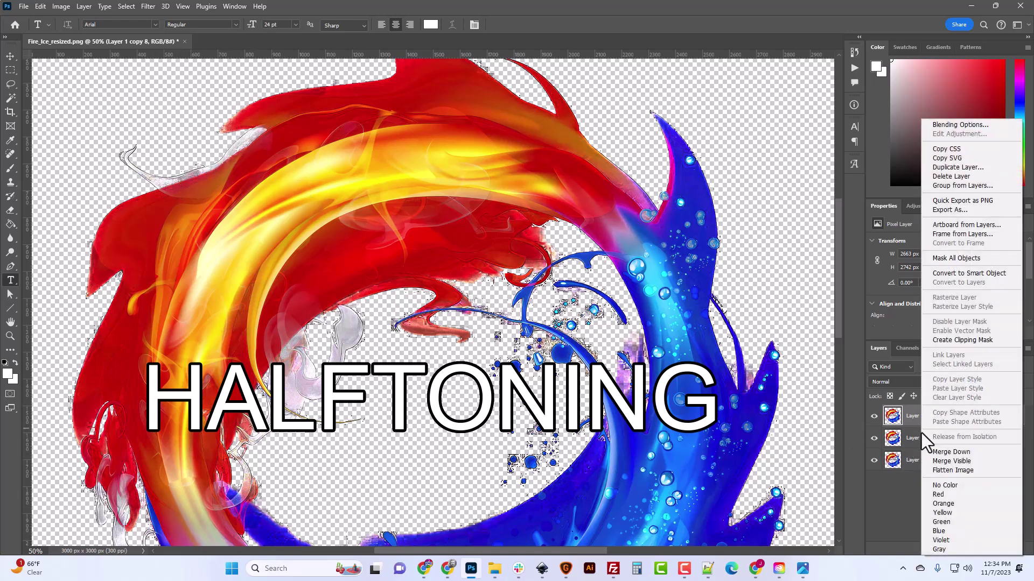
Step: Merge the copies into Layer 1 copy 8 and select the 5 Layer Stack action
click(939, 459)
click(850, 67)
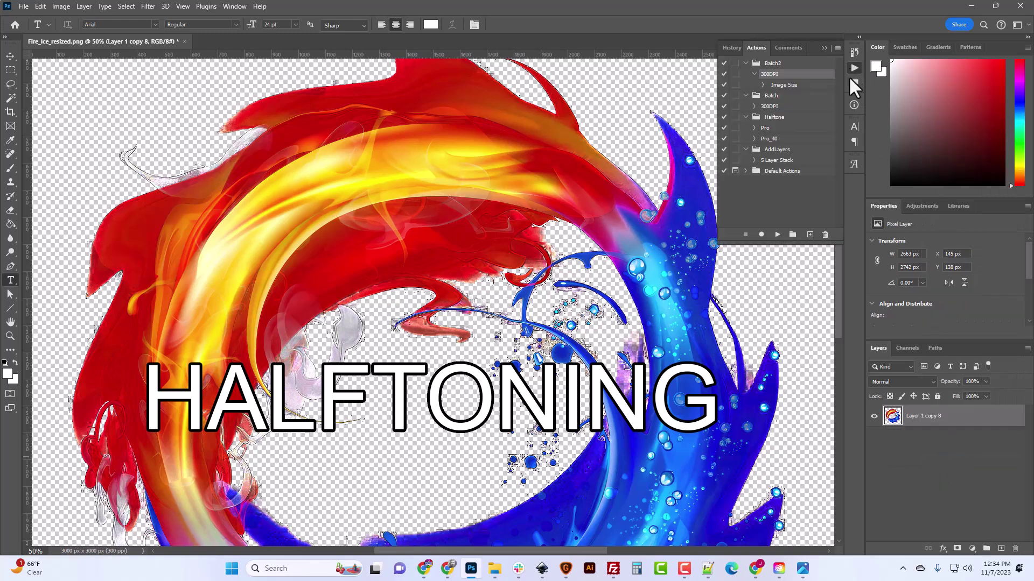
click(775, 161)
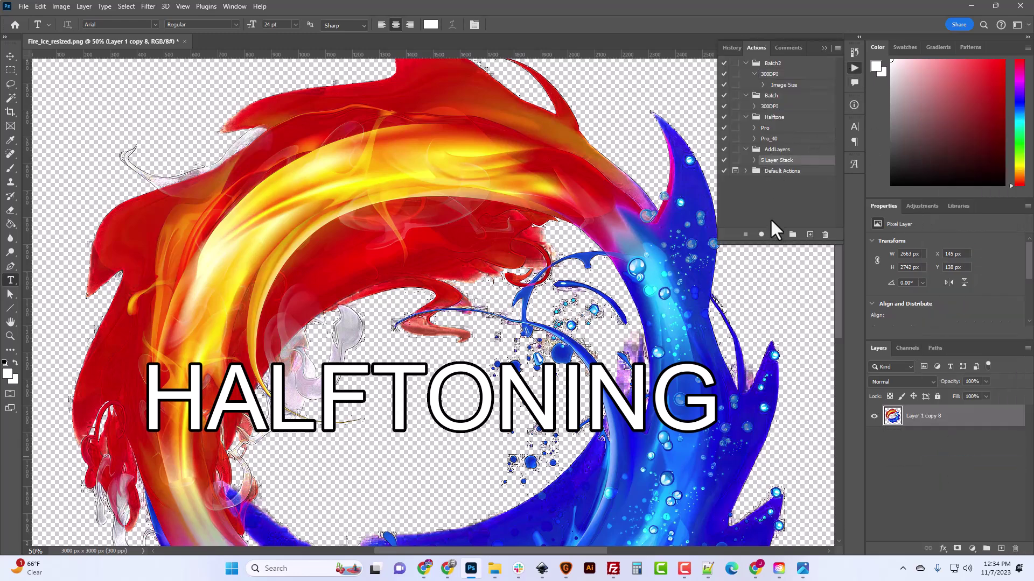
click(754, 161)
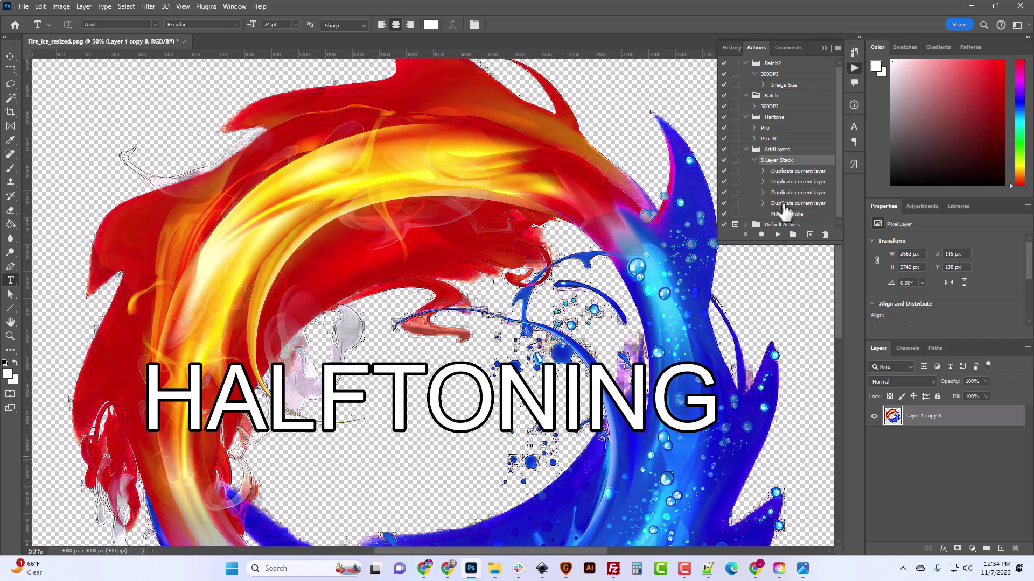
Step: Run the 5 Layer Stack action repeatedly on Layer 1 copy 8, continuing past the alert
click(899, 455)
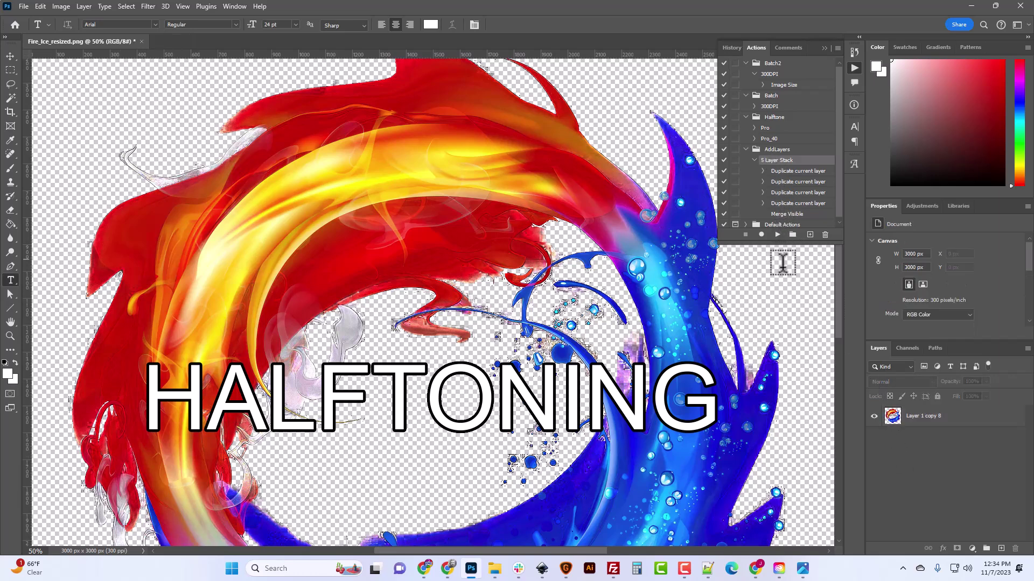
click(777, 235)
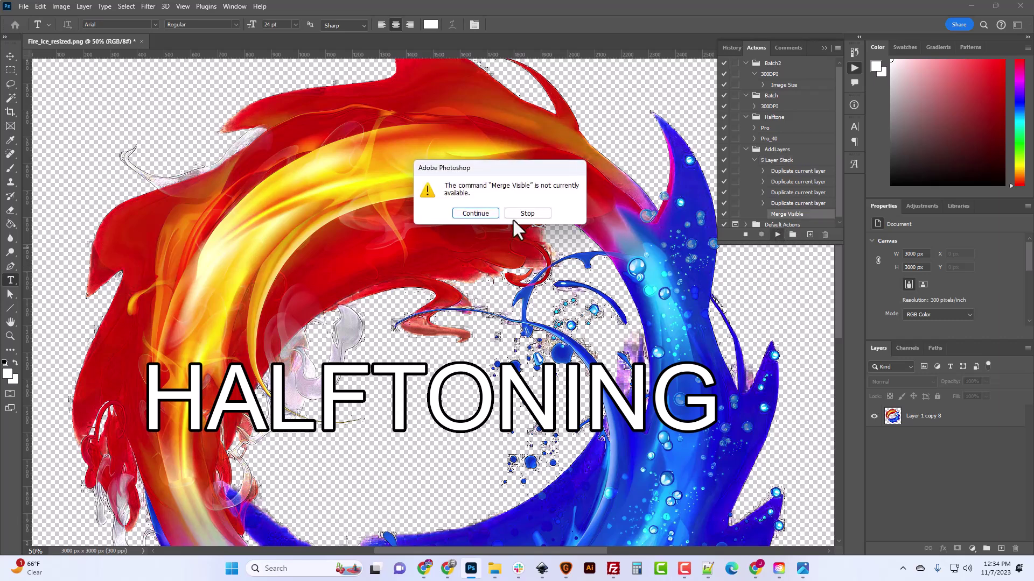
click(476, 214)
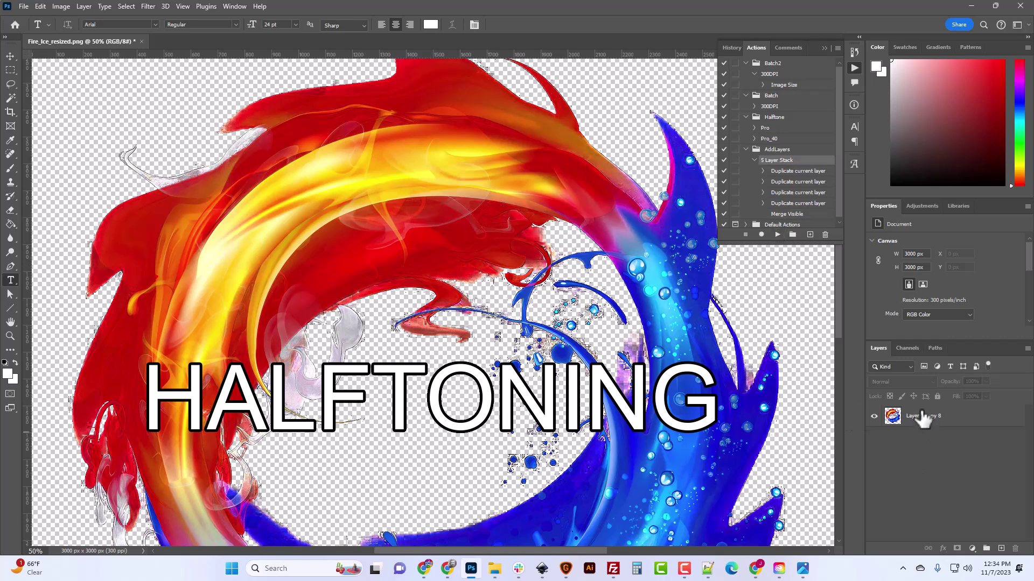
click(918, 416)
click(778, 235)
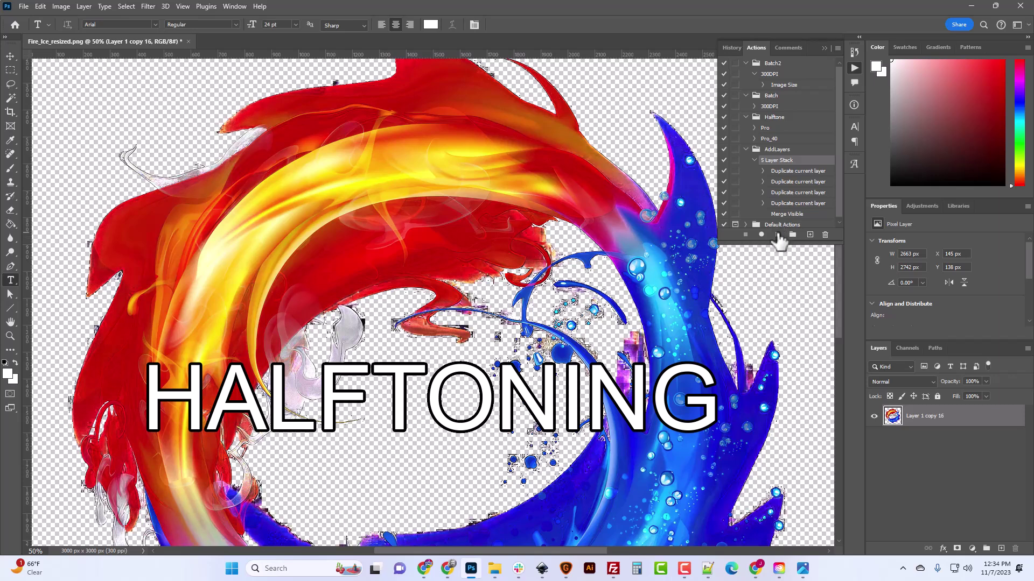
click(777, 235)
click(778, 235)
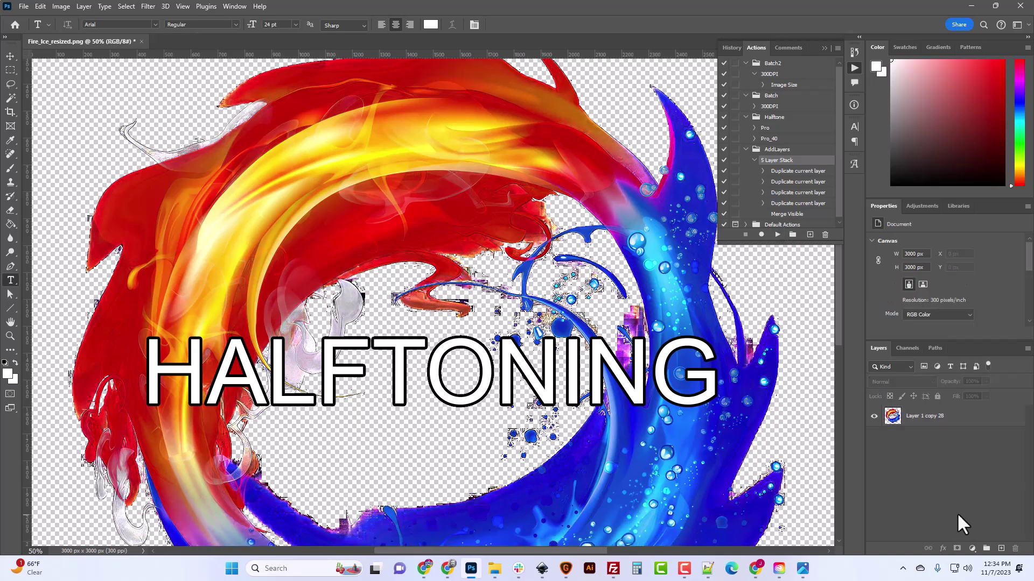
Step: At 200% zoom, rerun 5 Layer Stack, stopping at the Merge Visible warning, leaving Layer 1 copy 36
key(ctrl+1)
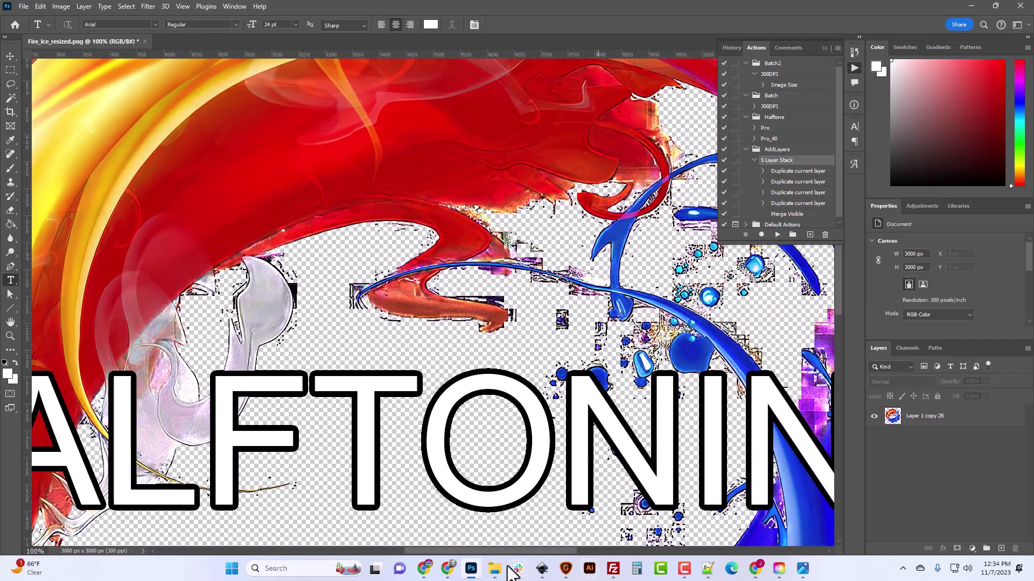
drag(492, 551, 571, 550)
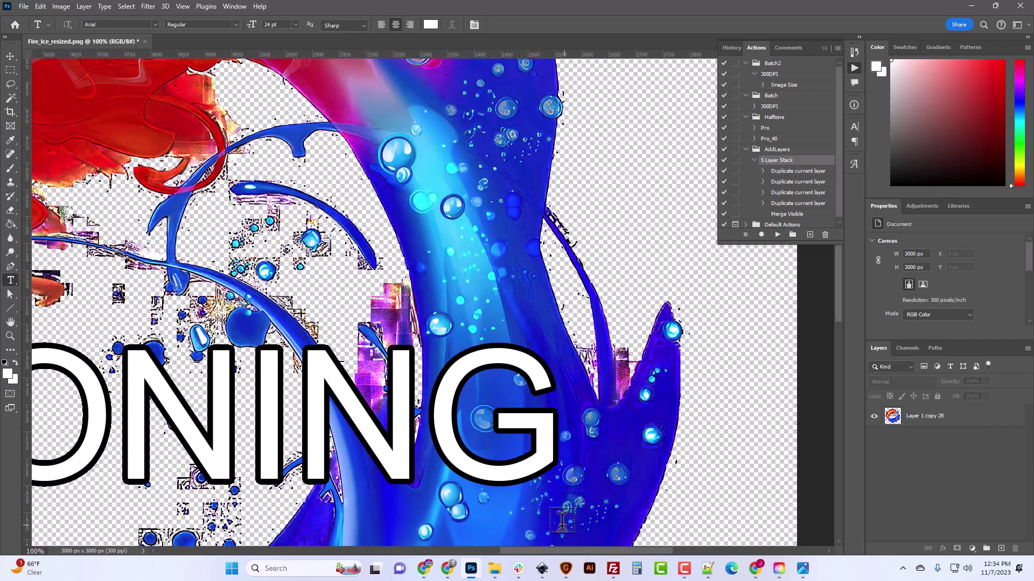
key(ctrl+plus)
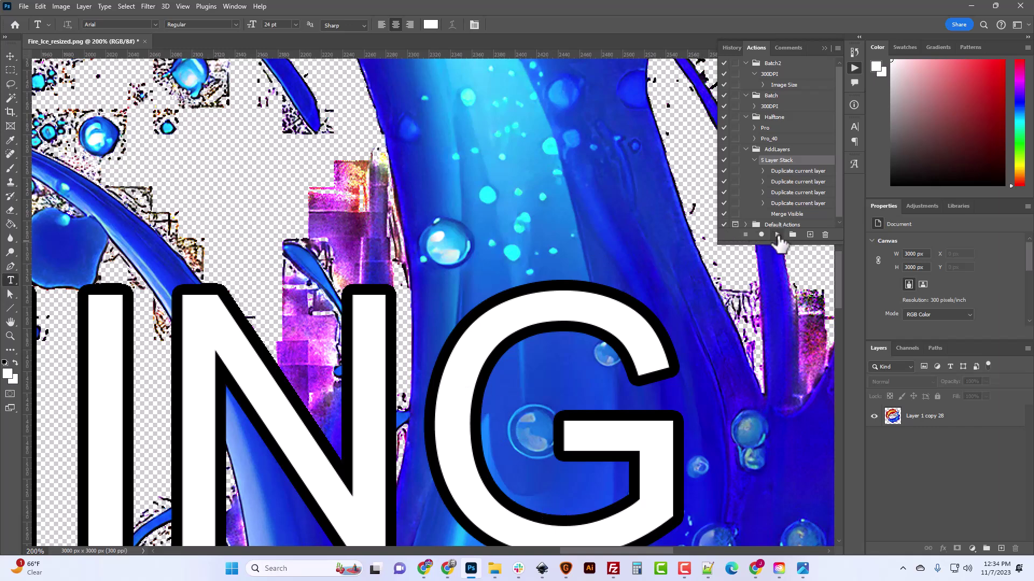
click(777, 235)
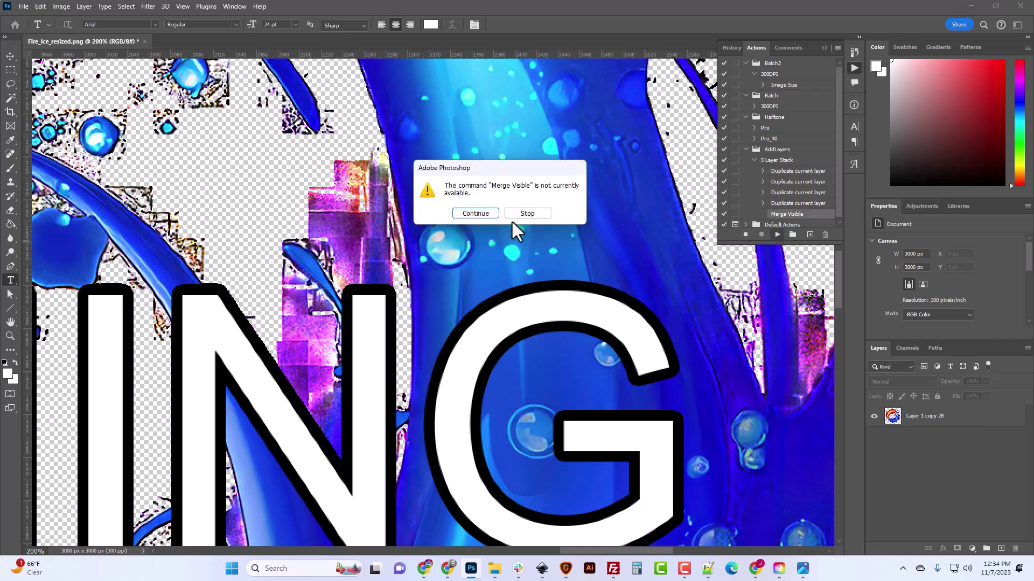
click(526, 214)
click(920, 420)
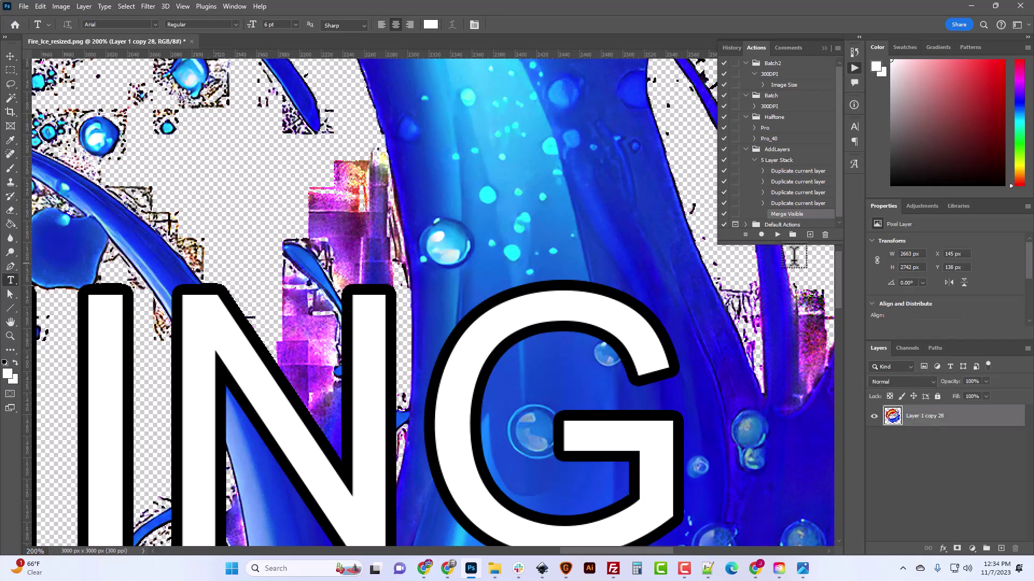
click(773, 161)
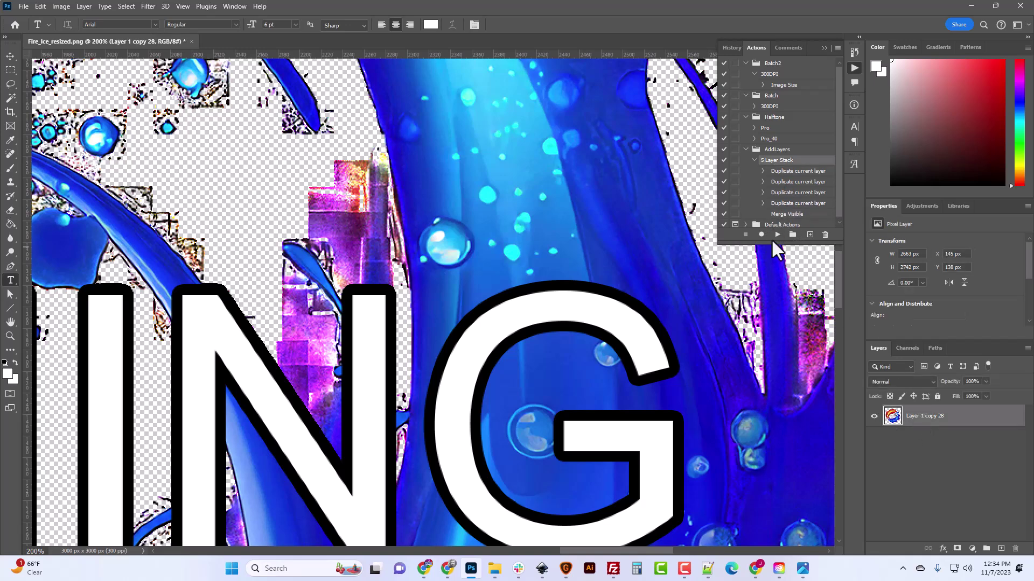
click(777, 234)
click(777, 235)
Step: Add a layer mask to Layer 1 copy 36 and paste the halftone pattern into it
click(957, 548)
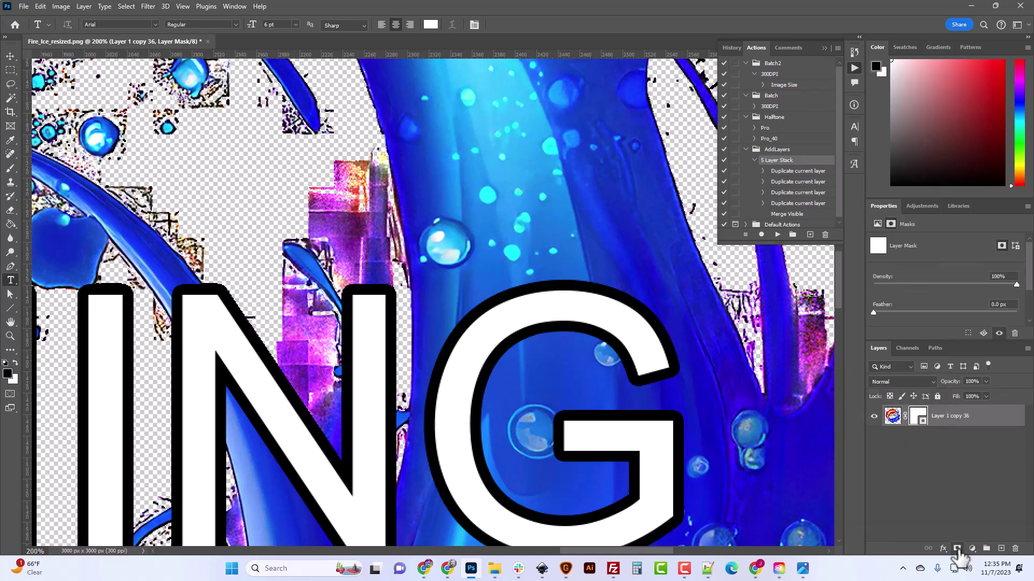
alt+click(917, 418)
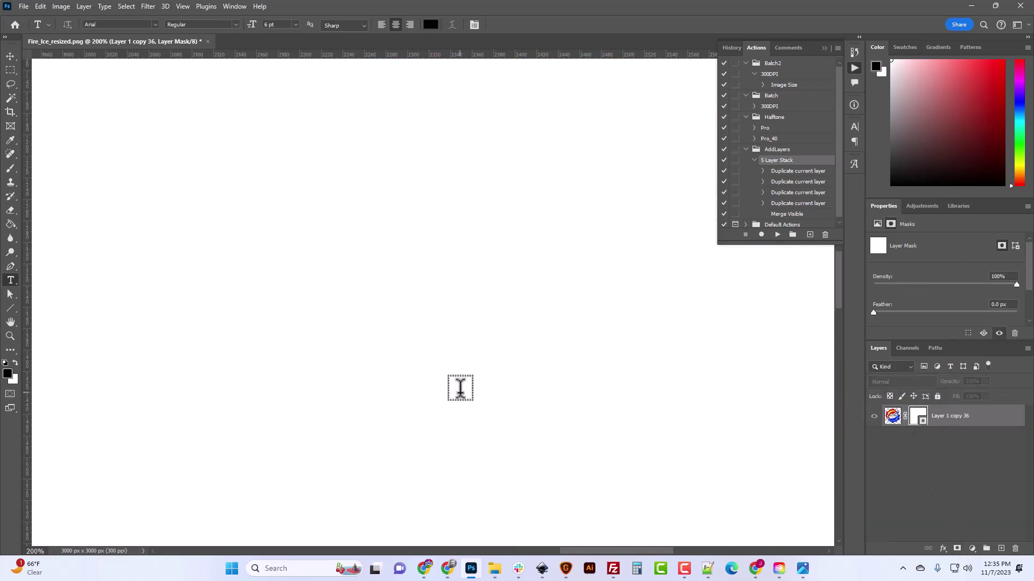
key(ctrl+v)
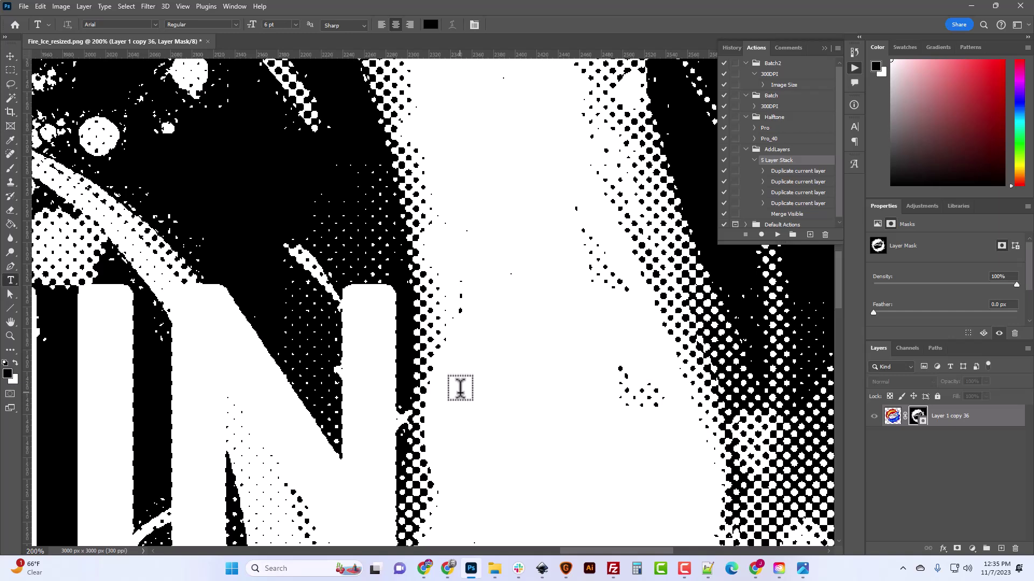
click(947, 514)
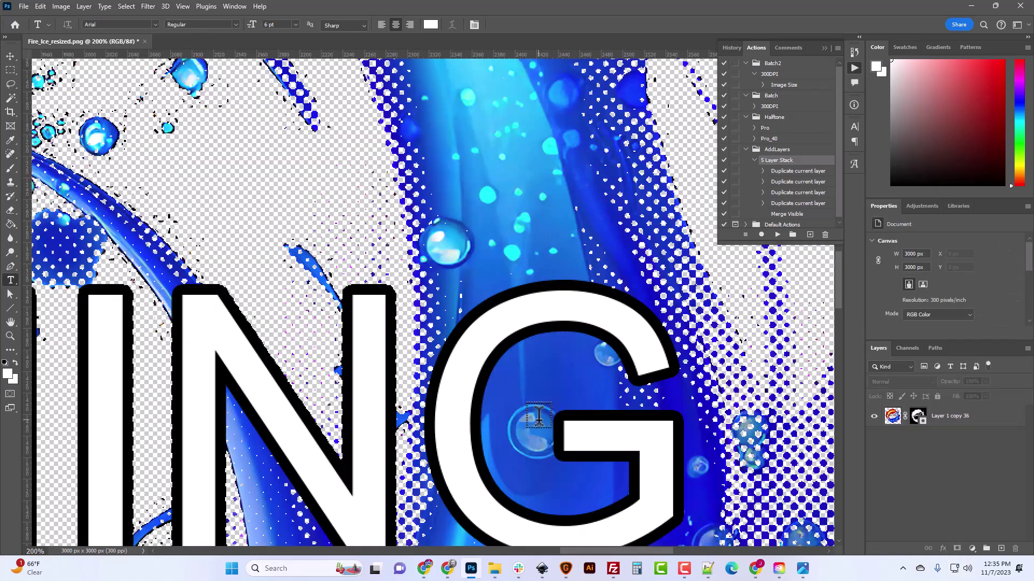
Step: Zoom out and back in to 200% to inspect the dotted swirl edges
key(ctrl+minus)
key(ctrl+minus)
key(ctrl+minus)
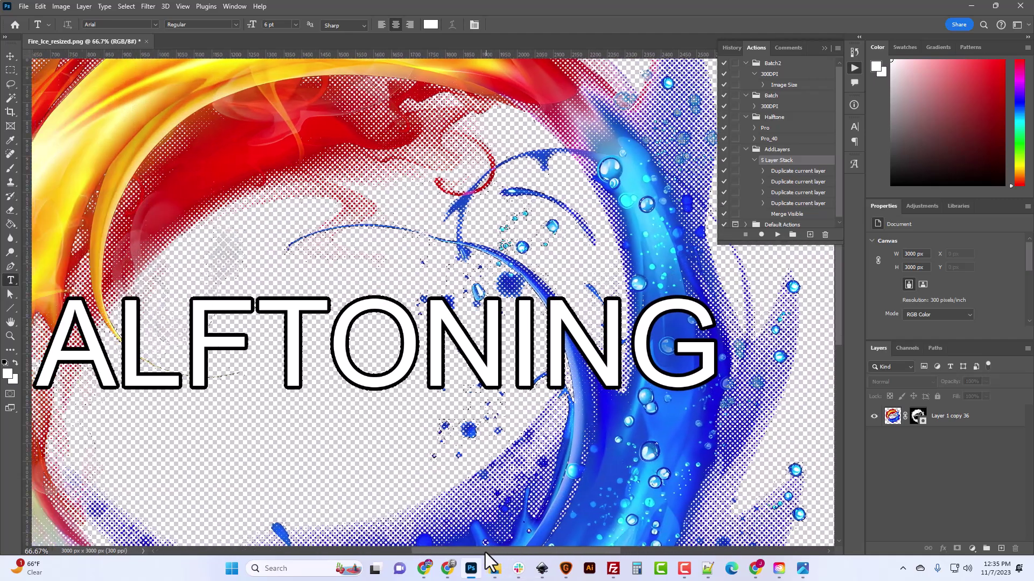
scroll(411, 472, up, 5)
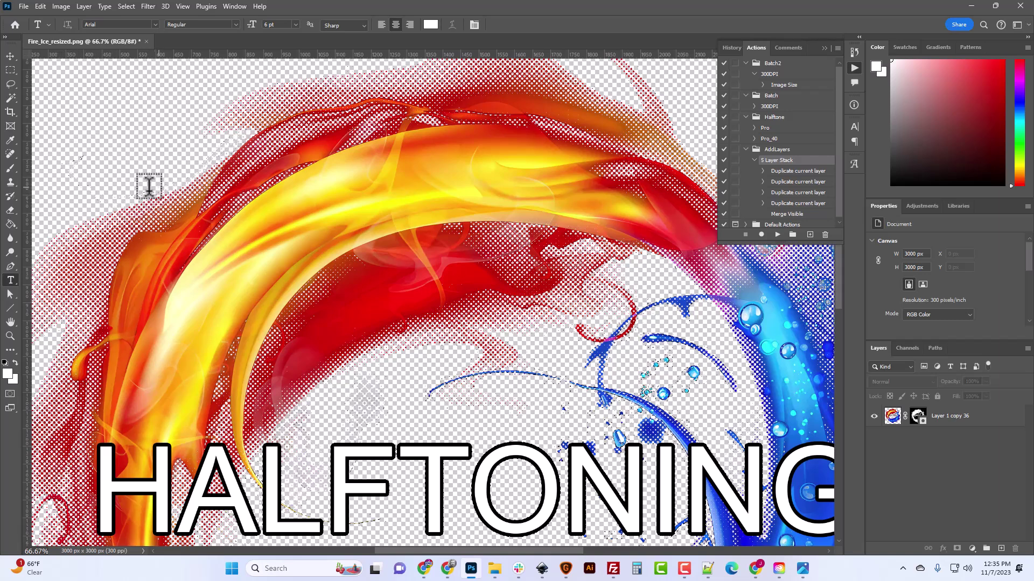
scroll(578, 341, up, 2)
scroll(577, 341, down, 5)
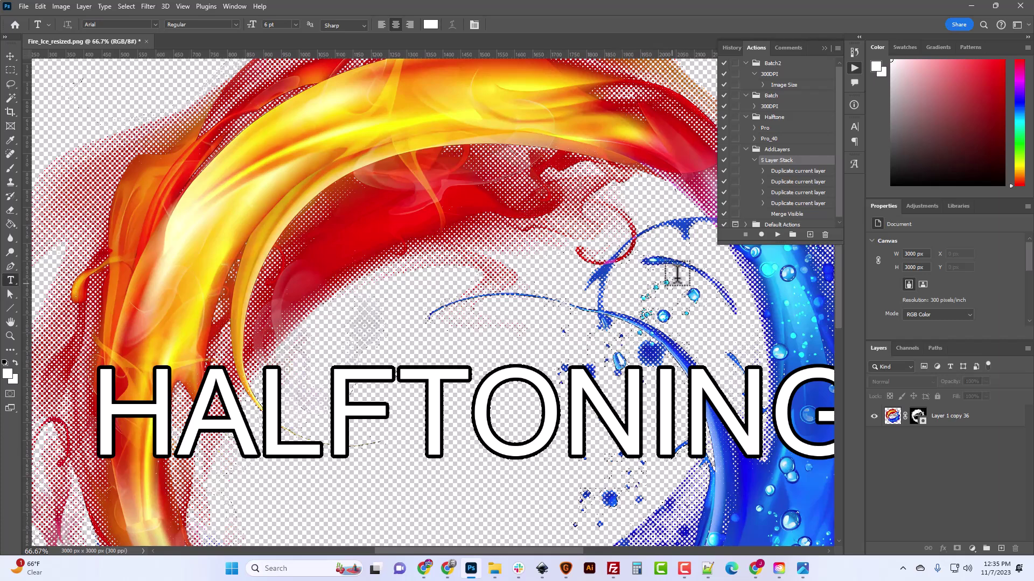
scroll(621, 404, down, 2)
scroll(621, 404, down, 6)
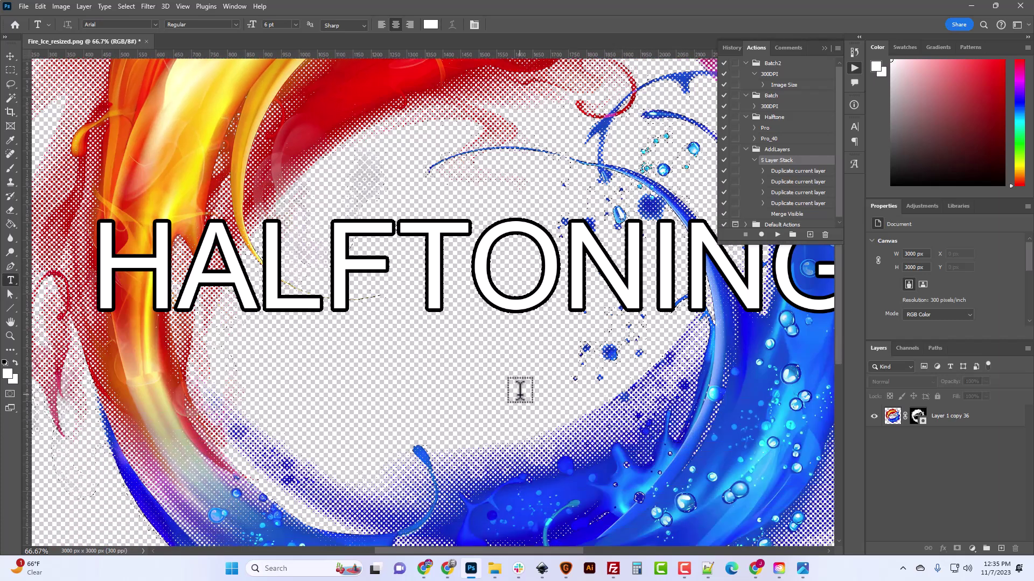
scroll(520, 389, down, 4)
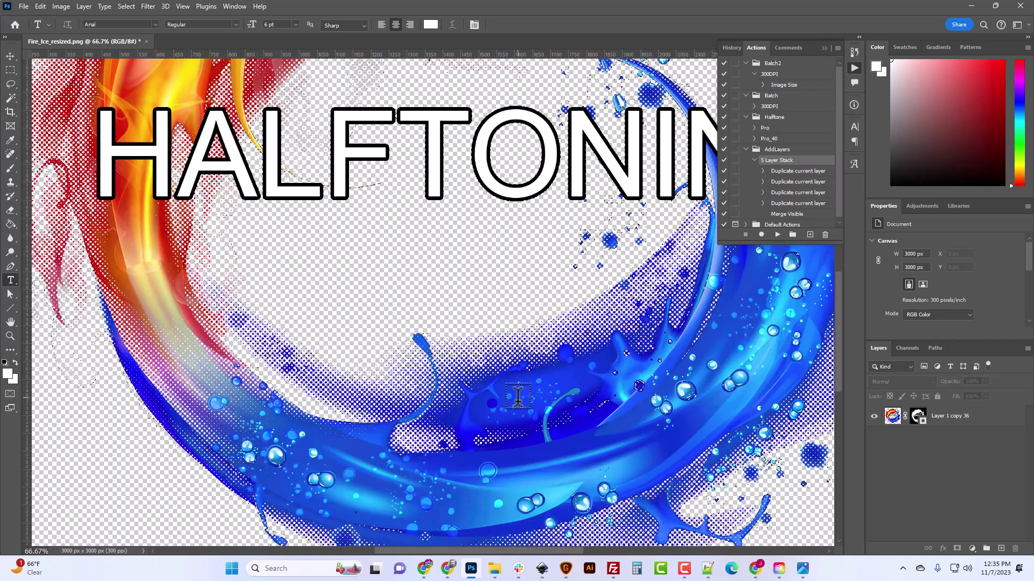
drag(476, 550, 572, 550)
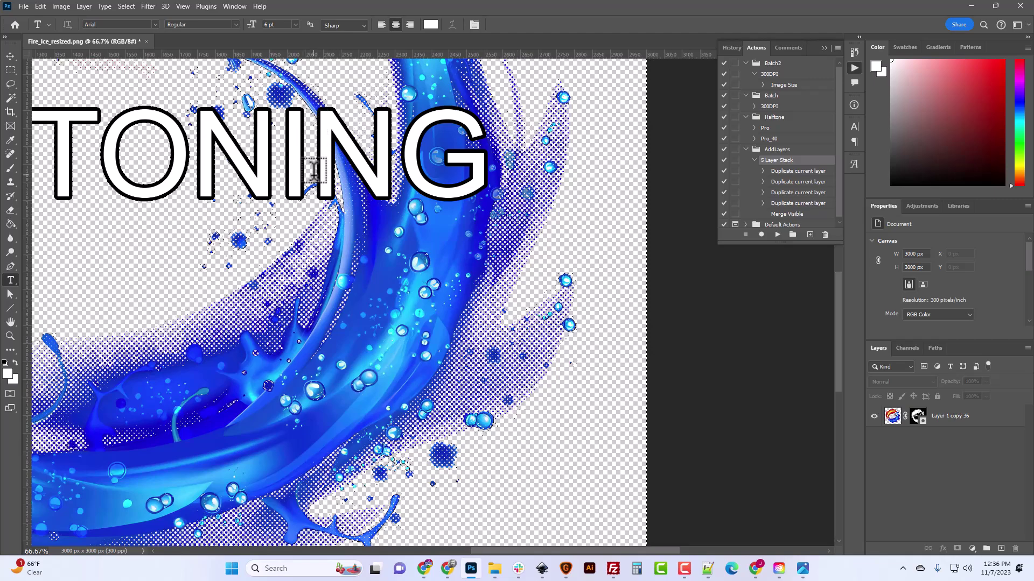
key(ctrl+plus)
key(ctrl+plus)
scroll(314, 171, up, 5)
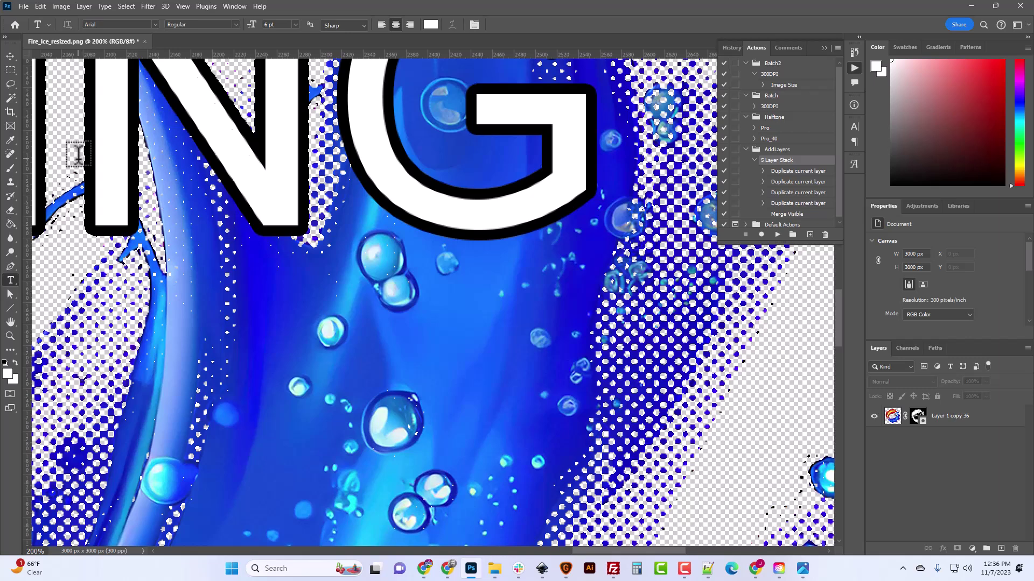
scroll(78, 155, up, 3)
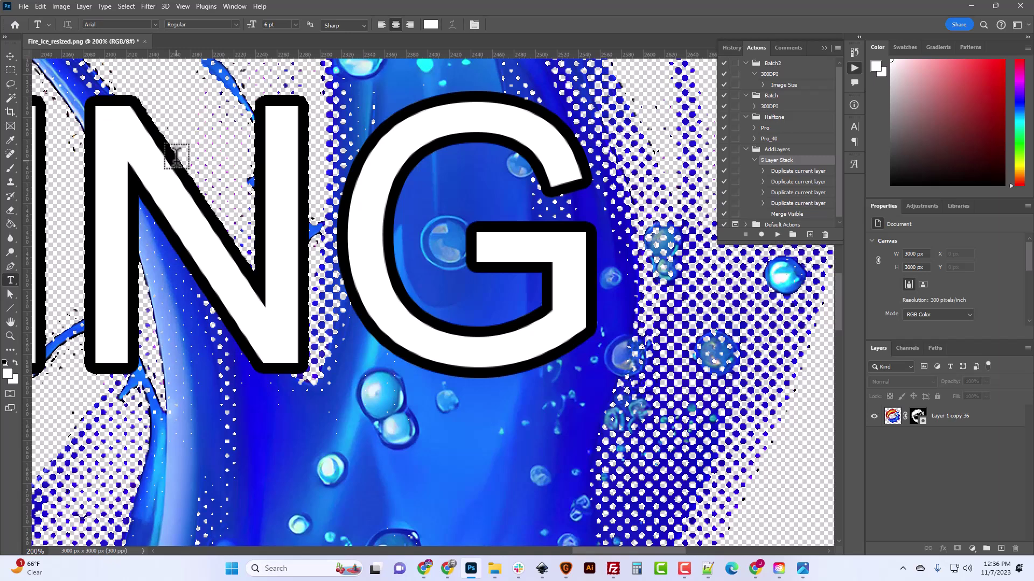
click(84, 7)
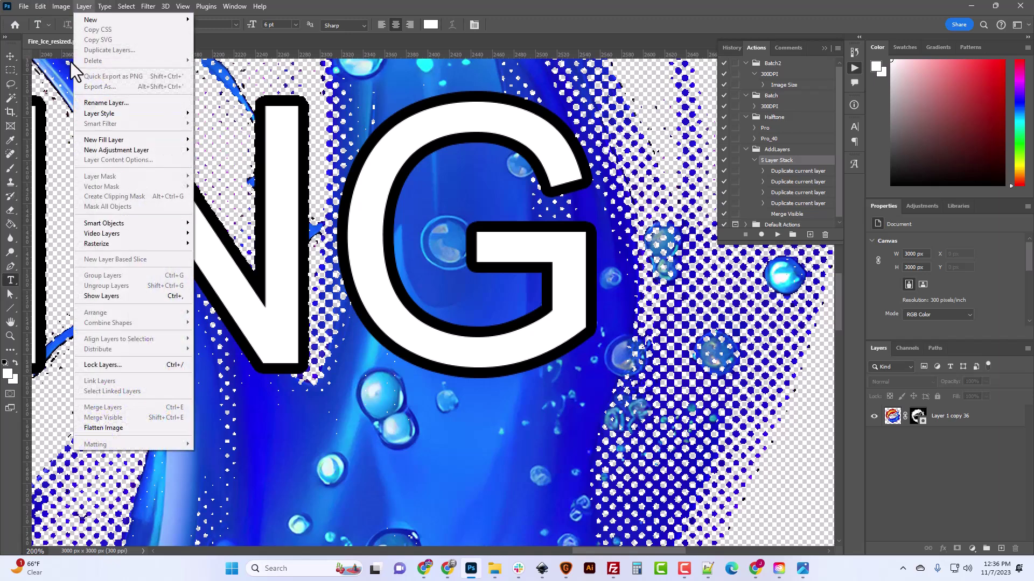
mouse_move(59, 8)
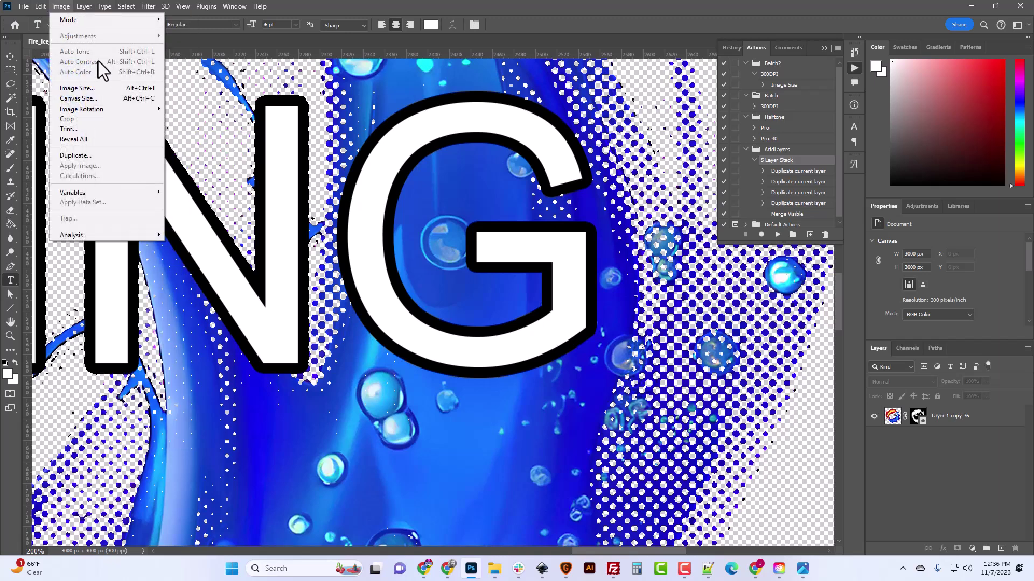
click(417, 11)
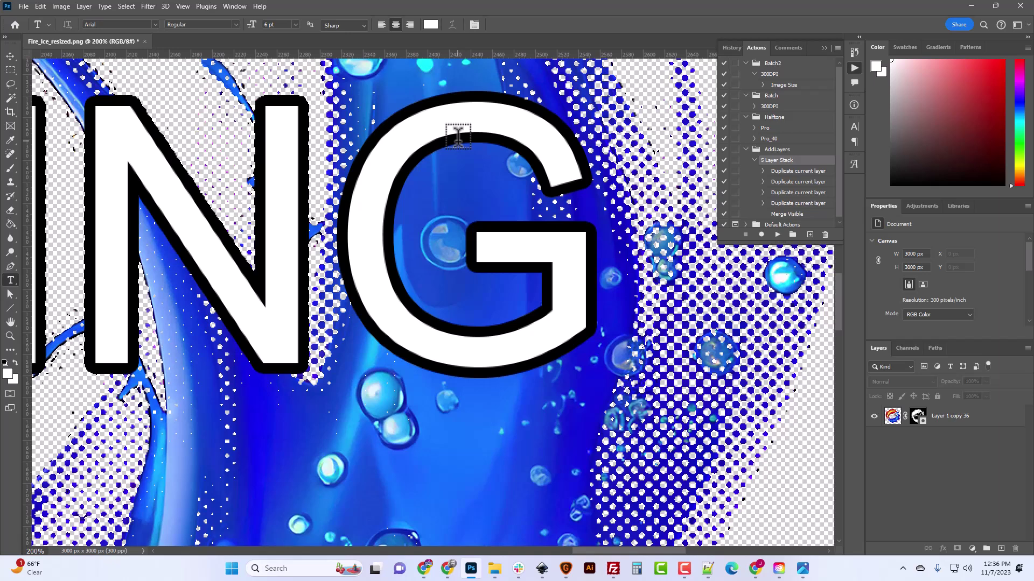
key(ctrl+0)
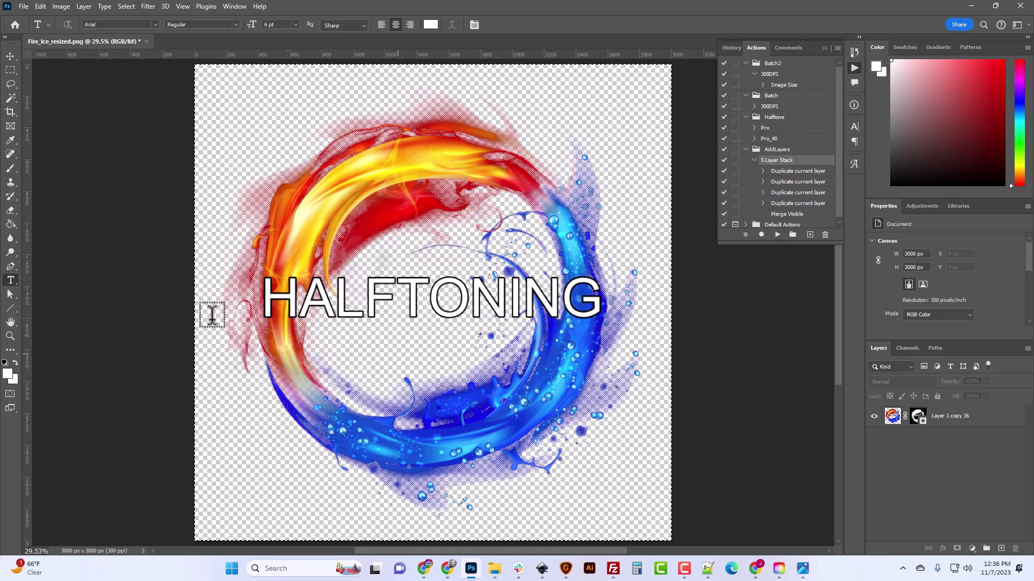
Step: With the Paint Bucket active, create a new Layer 1 placed beneath Layer 1 copy 36
click(9, 222)
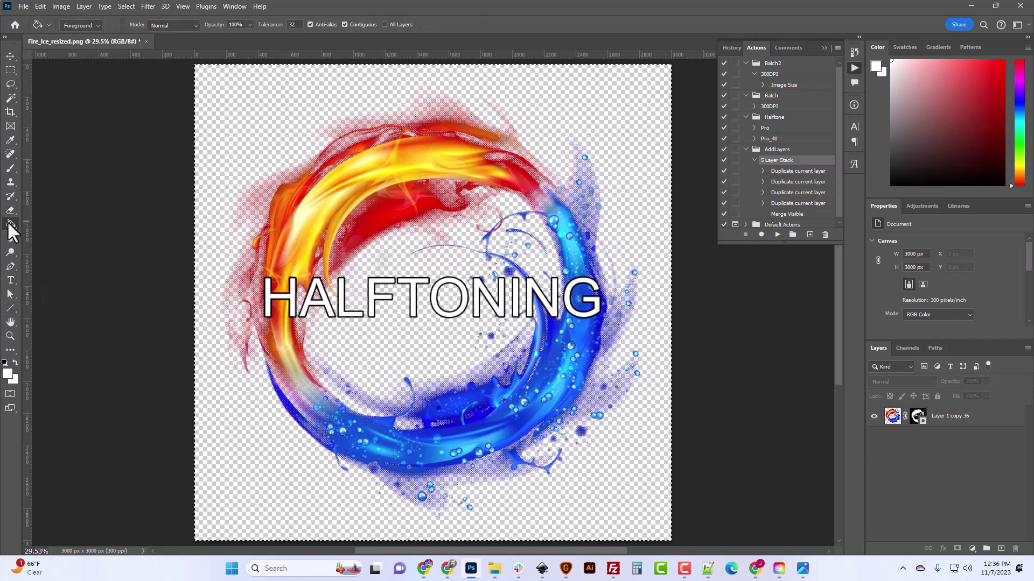
key(ctrl+shift+n)
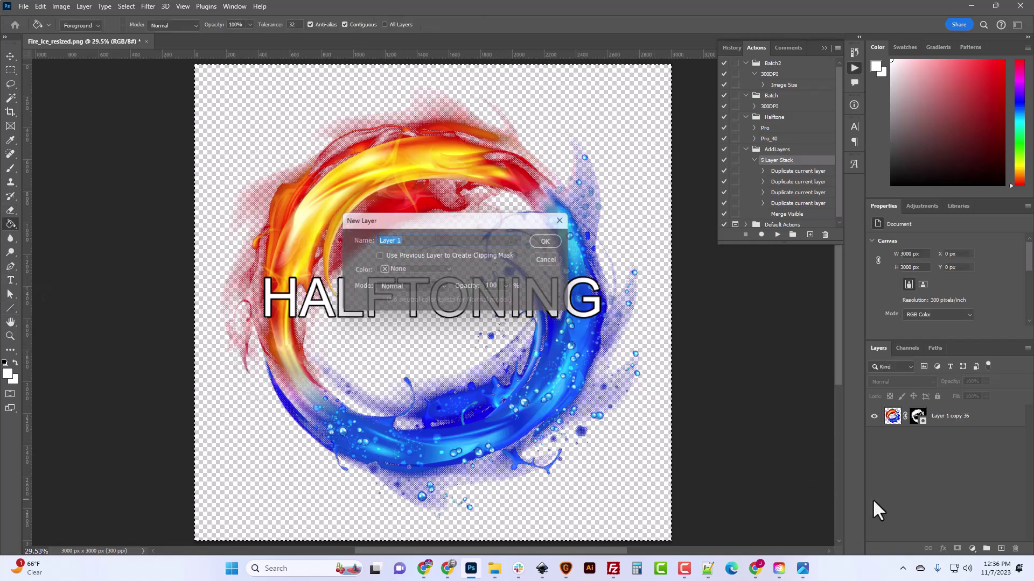
key(Return)
drag(911, 417, 916, 462)
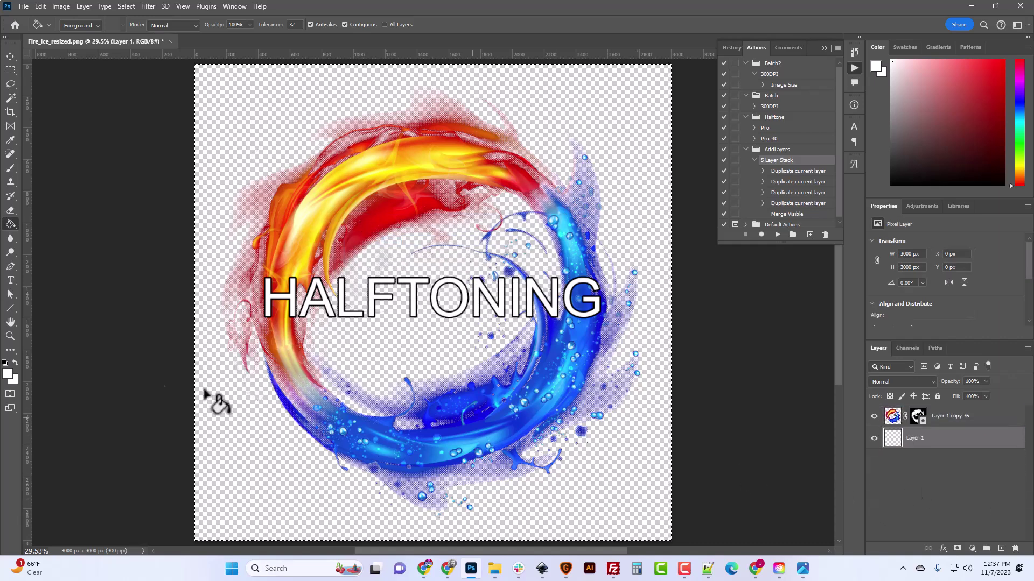
Step: Fill Layer 1 with black to preview the swirl, then refill it with white
click(6, 363)
click(235, 459)
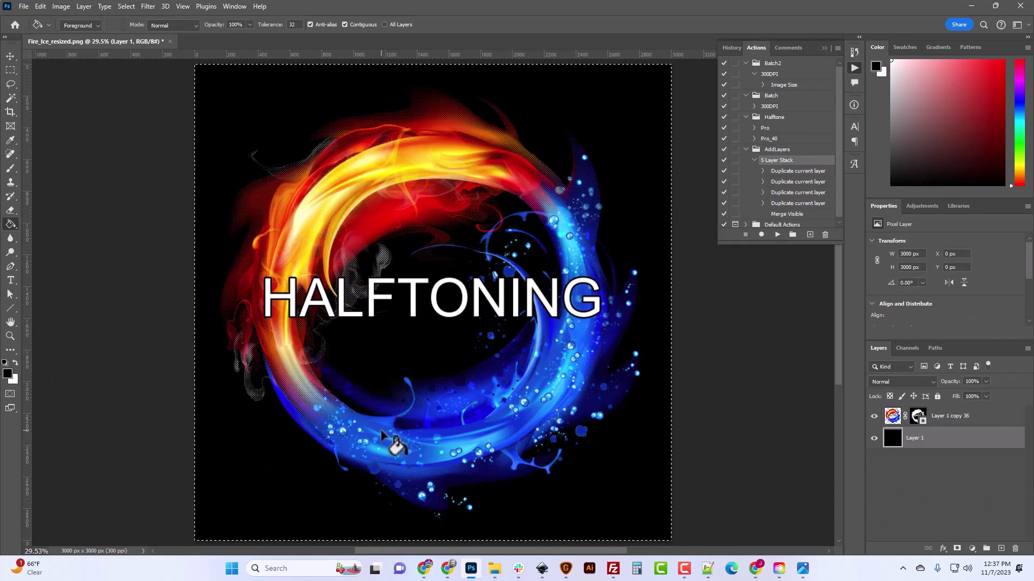
scroll(397, 446, up, 1)
key(x)
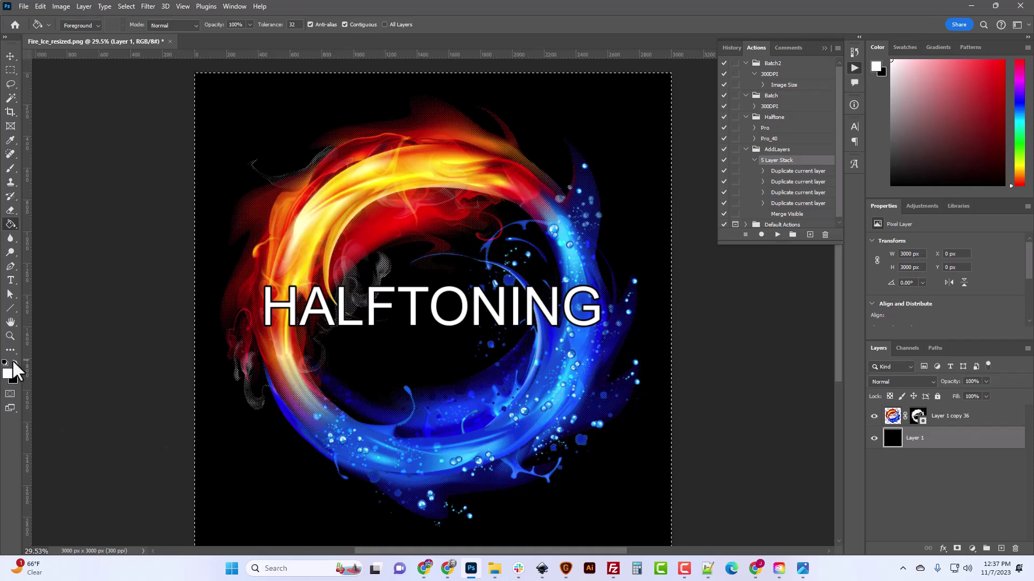
click(331, 458)
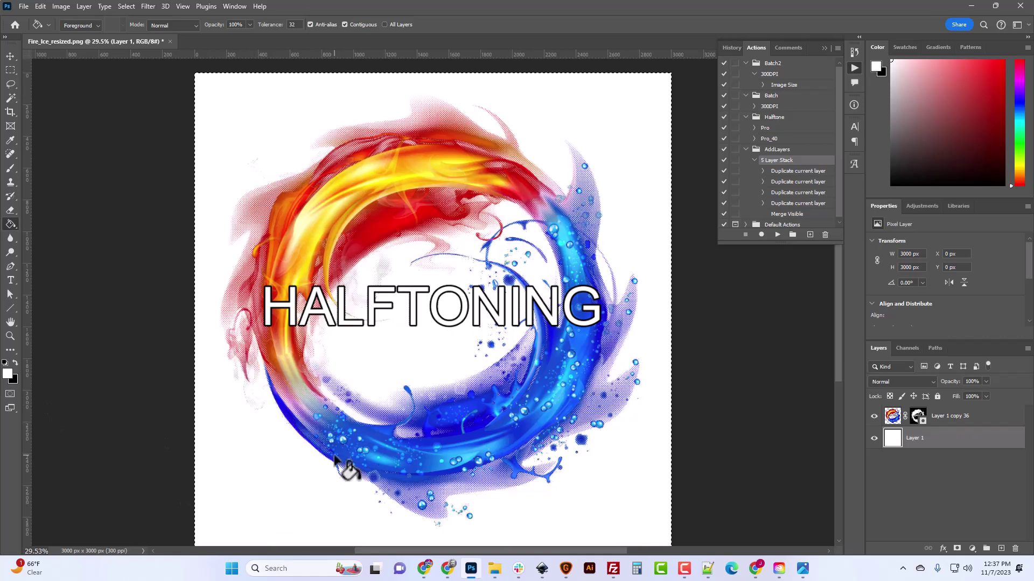
scroll(332, 459, down, 2)
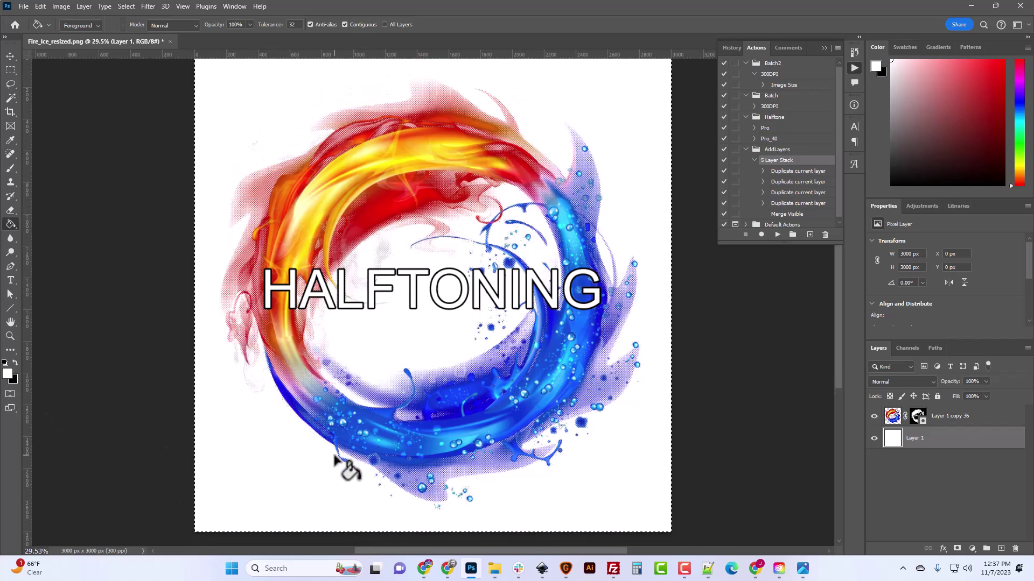